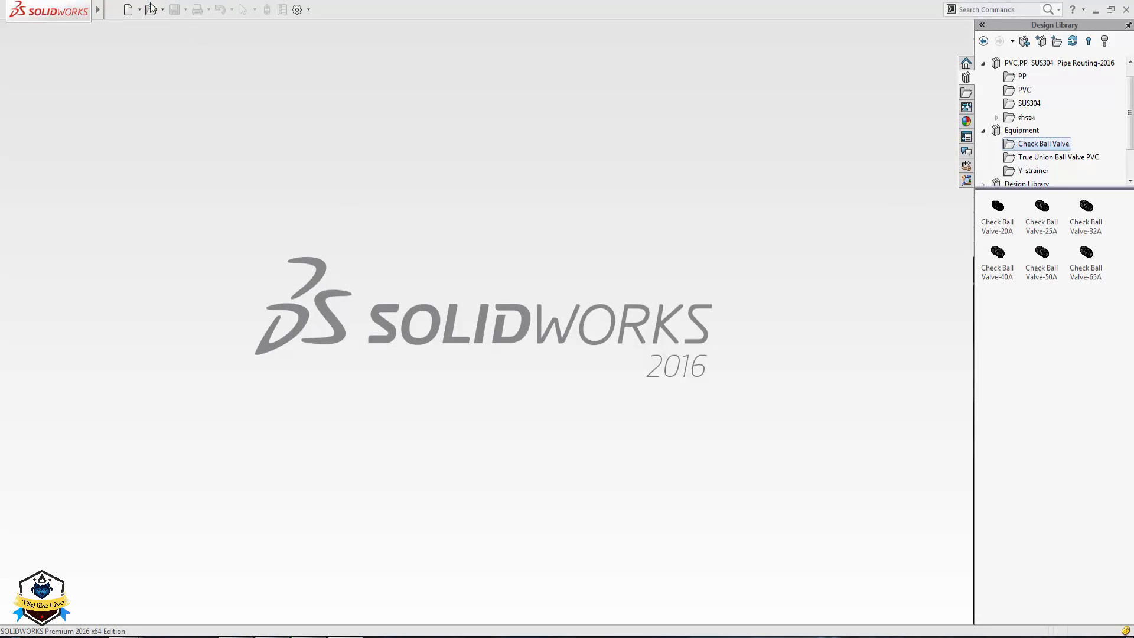
- Select the Check Ball Valve-25A in the Design Library after previewing the 32A and 50A sizes
left_click(1038, 214)
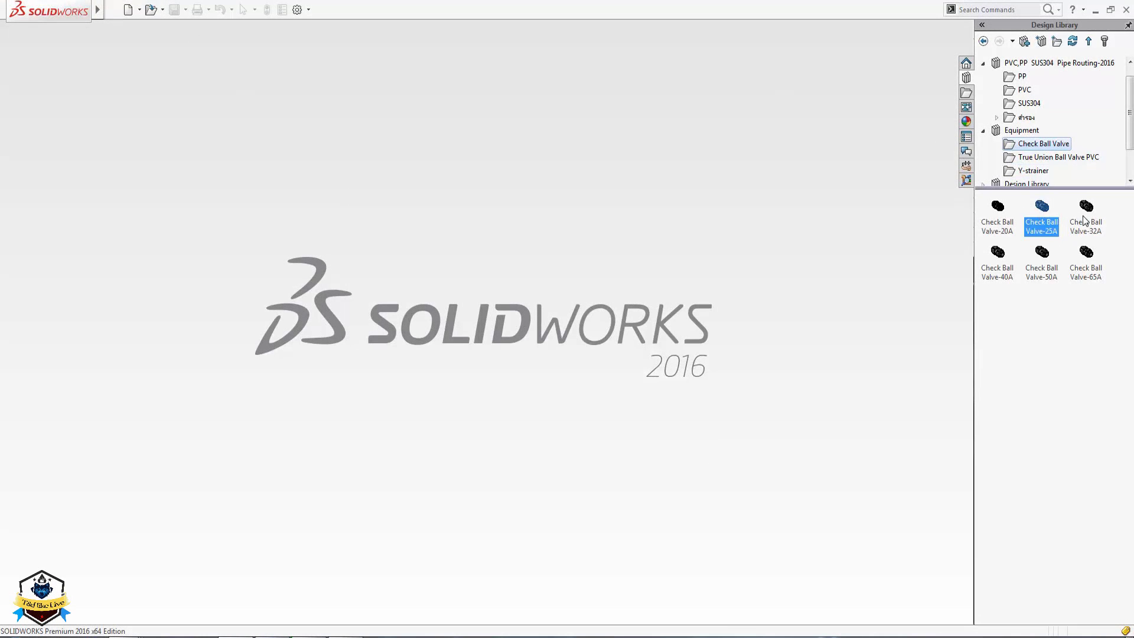
left_click(1082, 230)
left_click(1055, 267)
left_click(1055, 232)
- Open the Check Ball Valve-25A part, display it Shaded With Edges, and inspect it from several angles
left_click_drag(1043, 207, 728, 250)
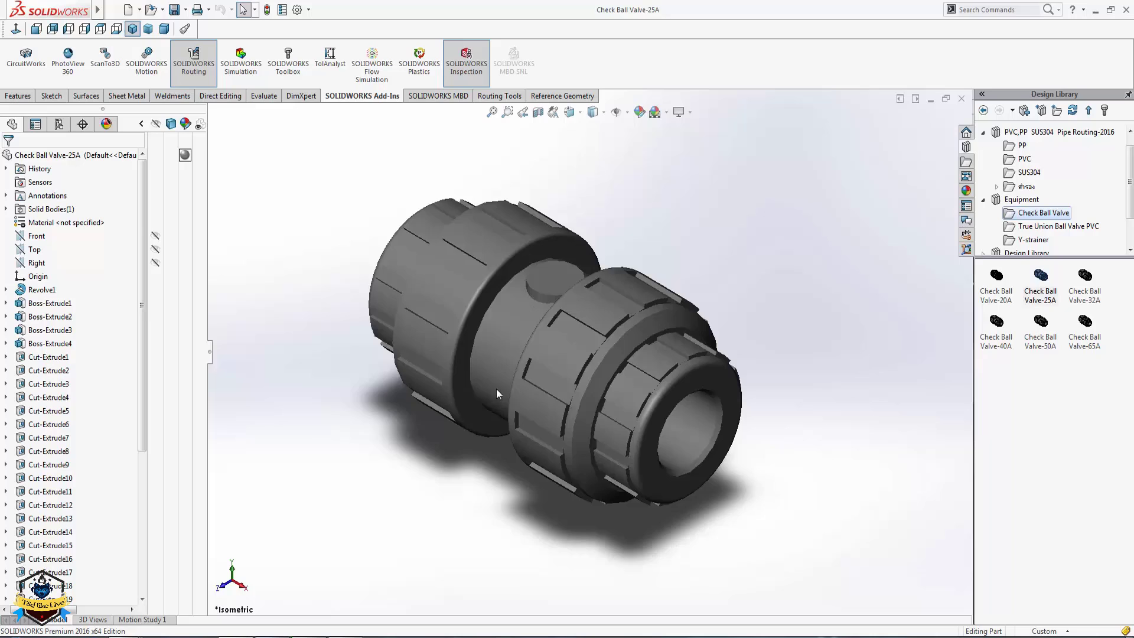
middle_click_drag(496, 389, 601, 121)
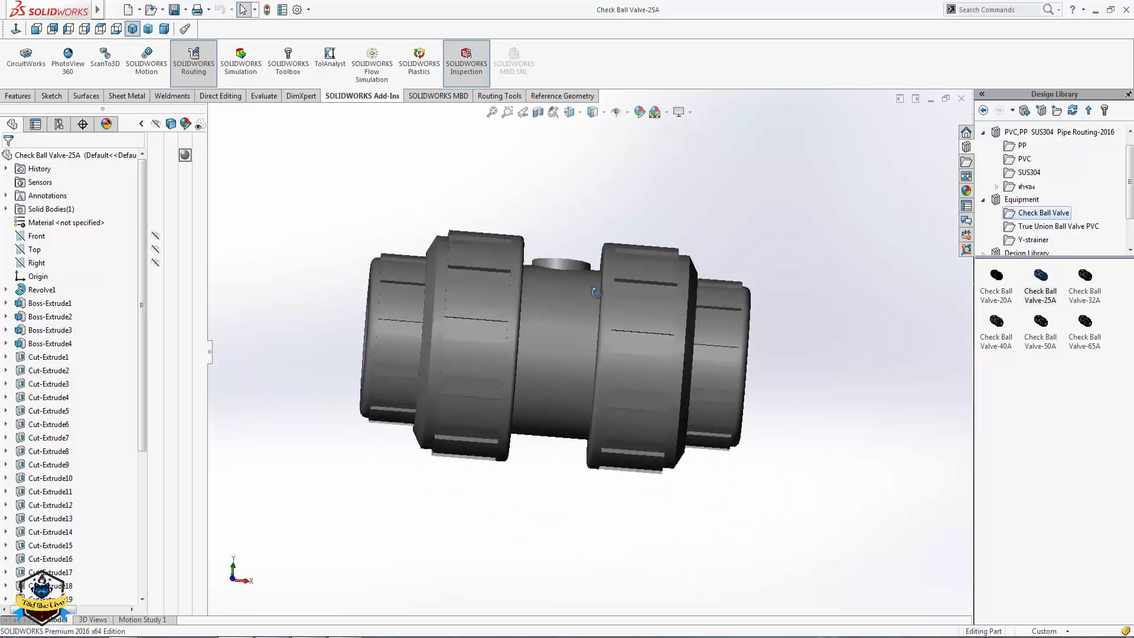
left_click(603, 118)
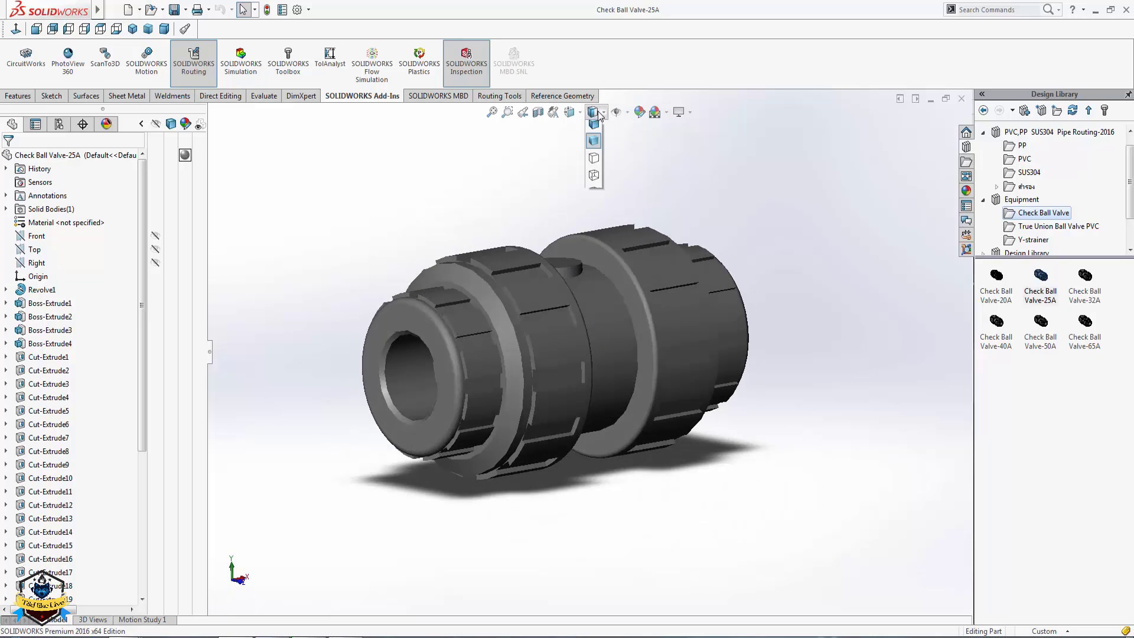
left_click(593, 132)
middle_click_drag(548, 337, 496, 340)
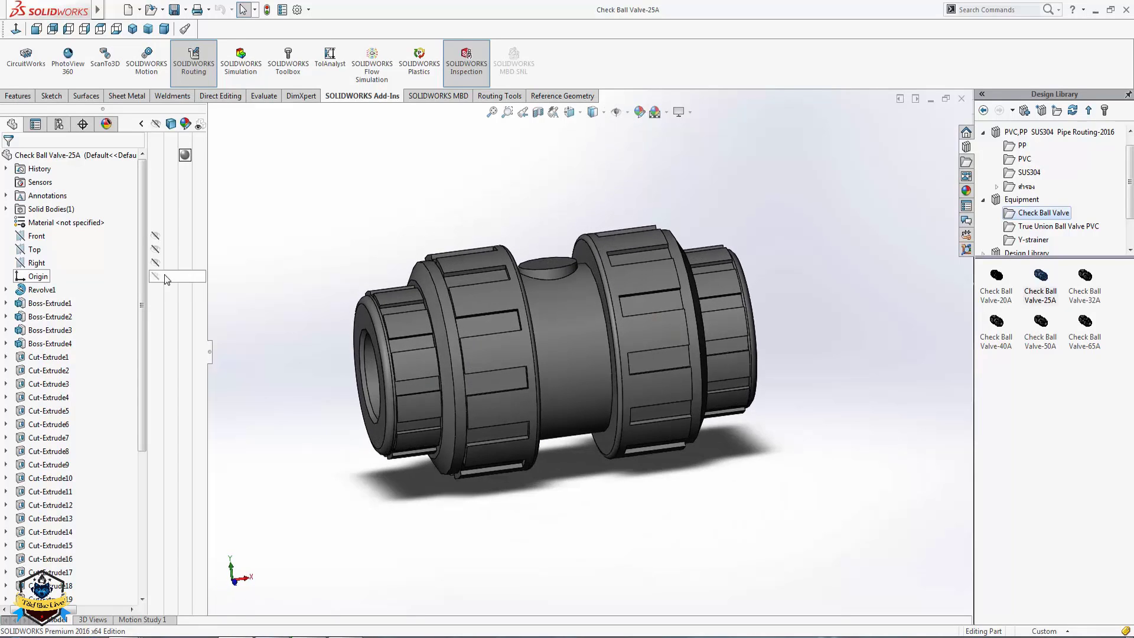
scroll(148, 473, "down", 3)
scroll(150, 496, "down", 3)
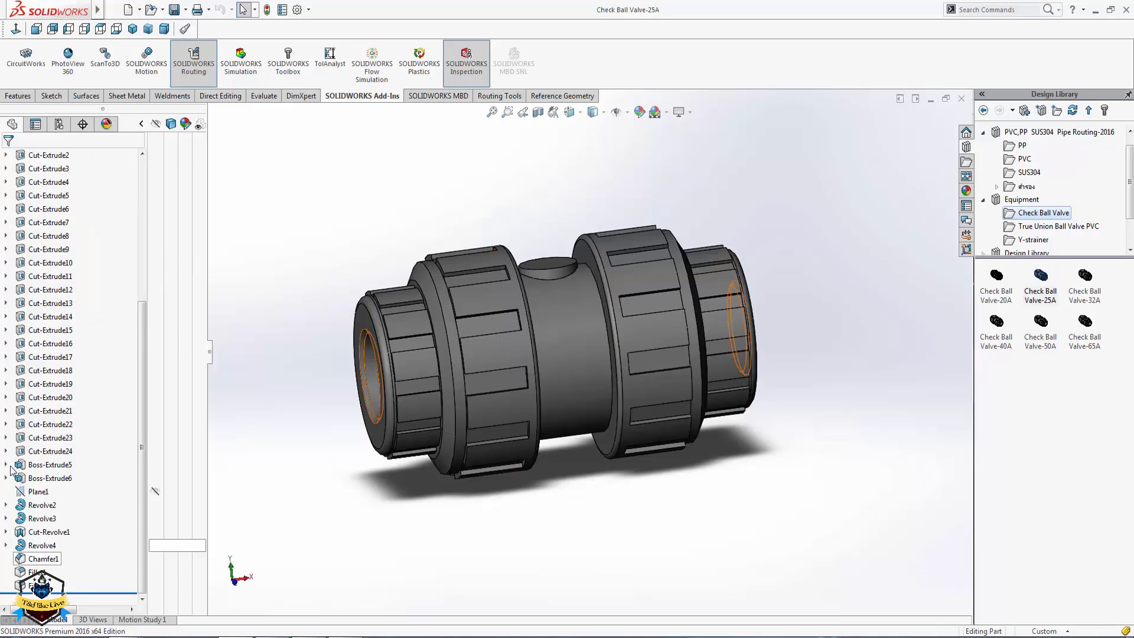
mouse_move(720, 345)
middle_mouse_down()
mouse_move(711, 341)
mouse_move(729, 343)
middle_mouse_up()
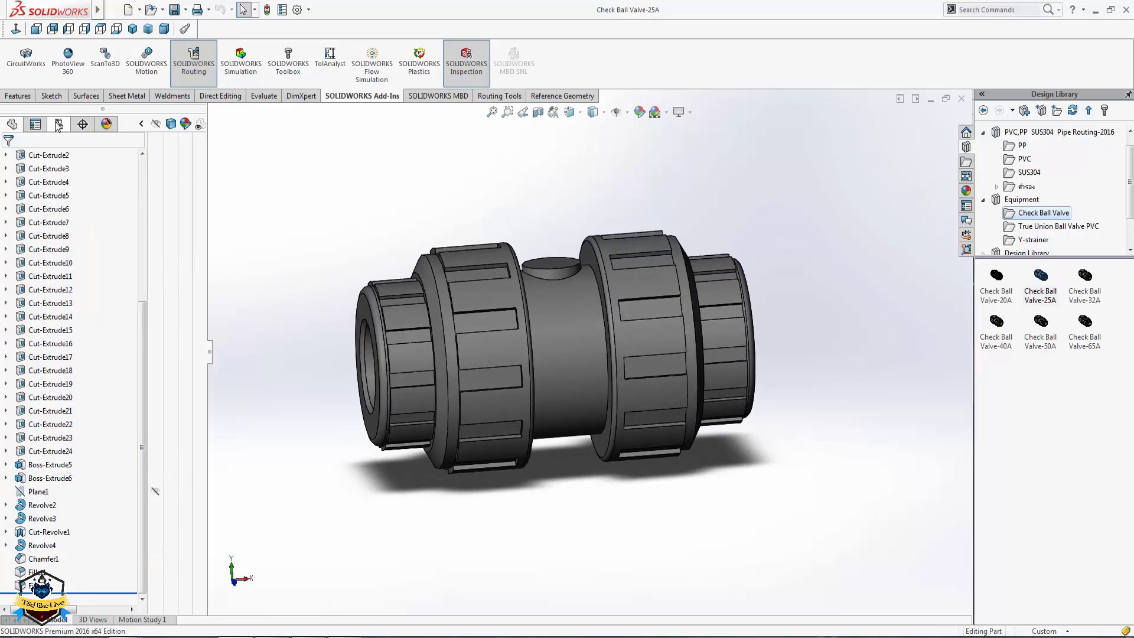
left_click_drag(143, 372, 141, 201)
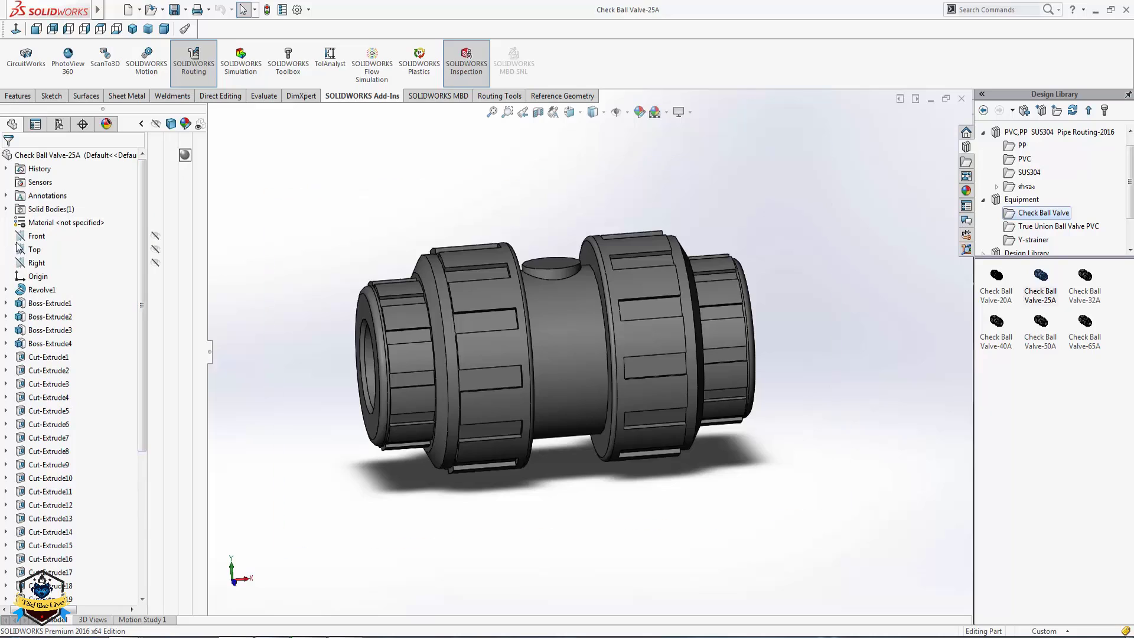
- Sketch a horizontal centreline on the Front plane from the valve's left end to its right end
left_click(36, 236)
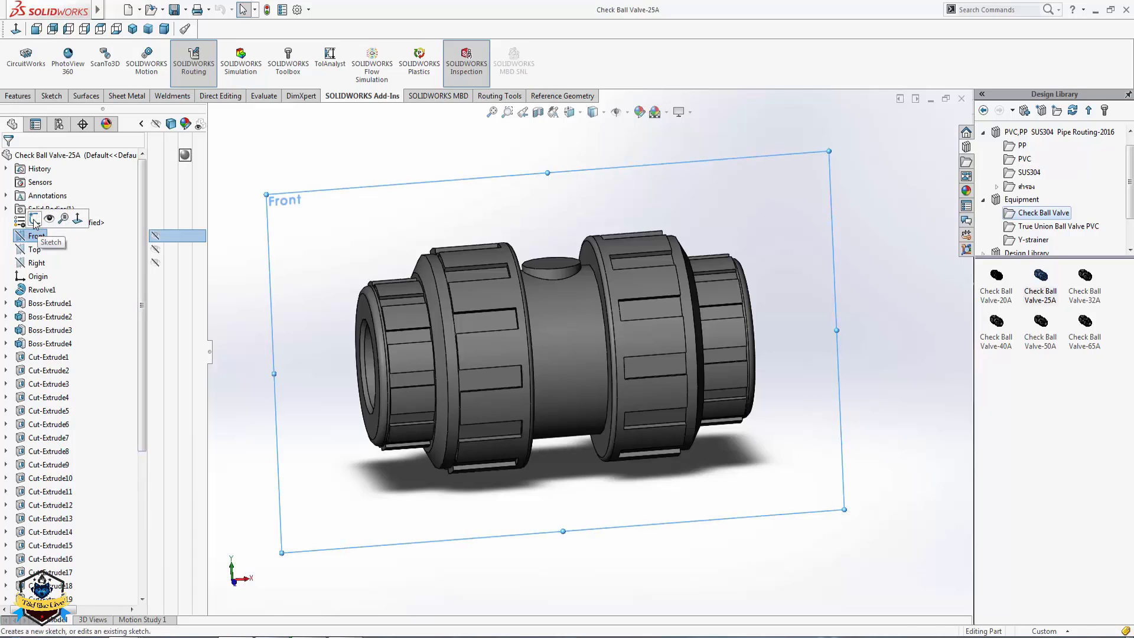
left_click(15, 29)
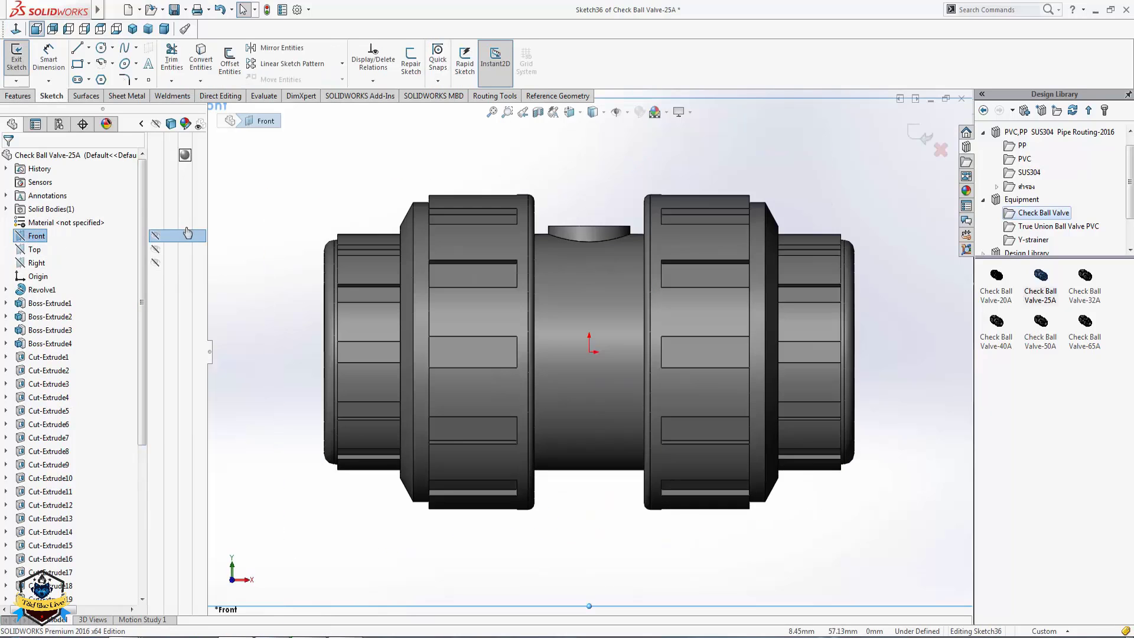
left_click(88, 49)
left_click(103, 78)
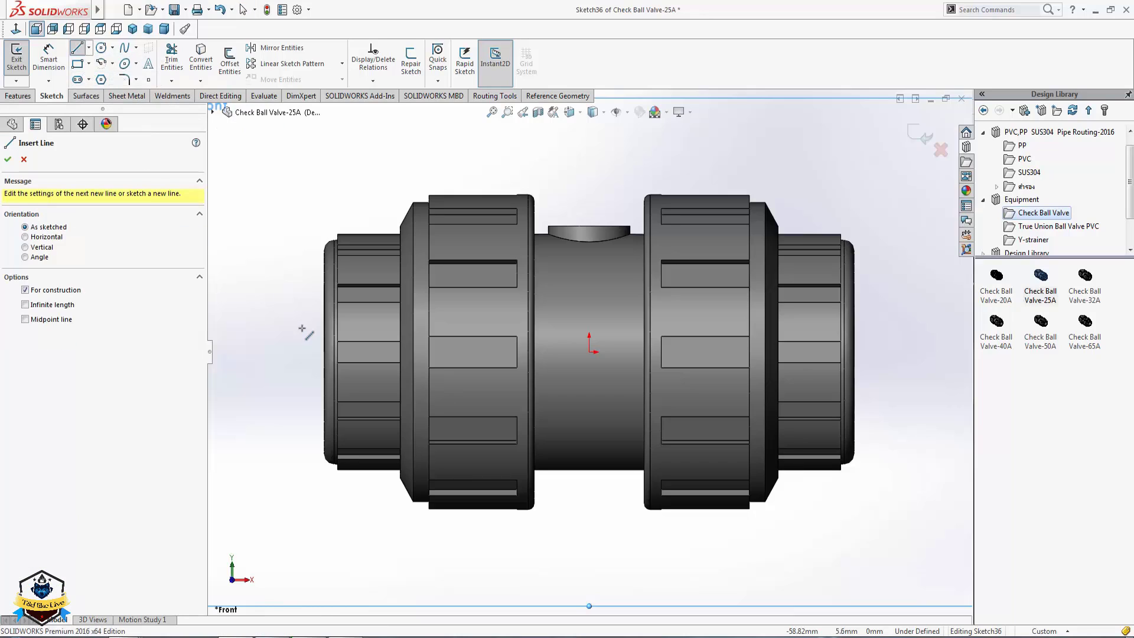
left_click(324, 352)
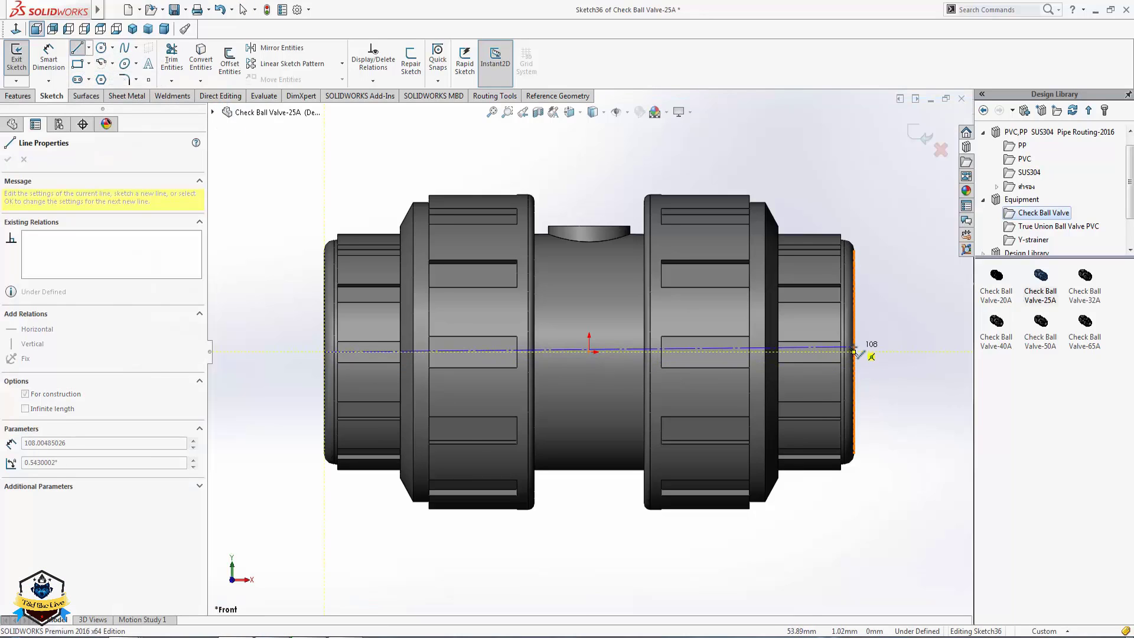
left_click(854, 352)
key("Escape")
key("Escape")
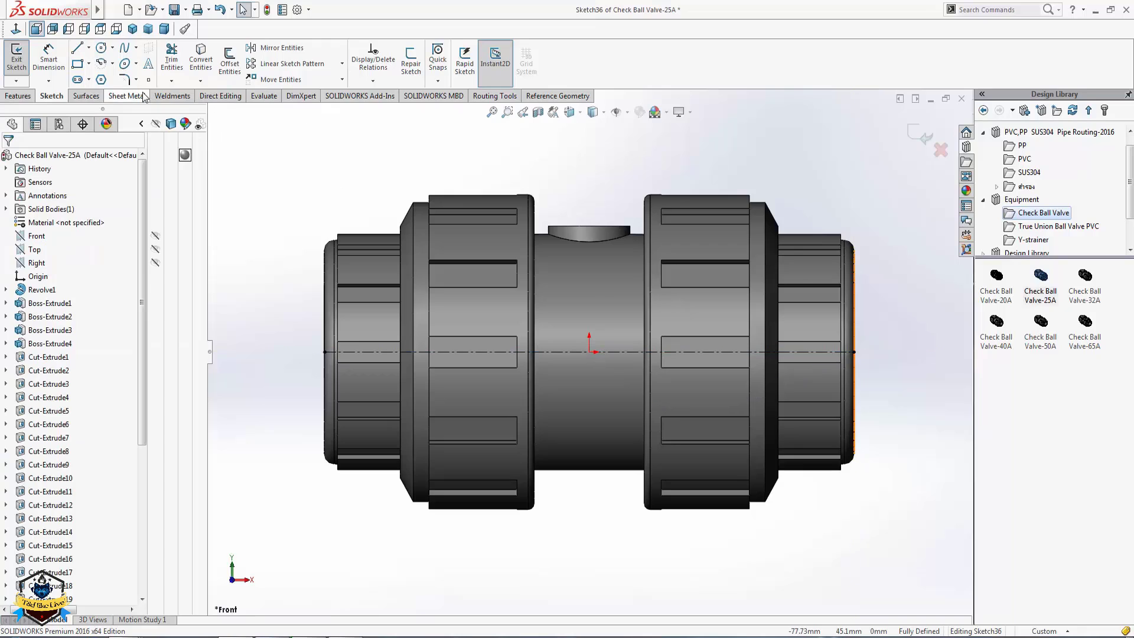
- Add a sketch point at the centreline's middle and exit the sketch
left_click(589, 352)
key("Escape")
middle_click_drag(562, 392, 749, 282)
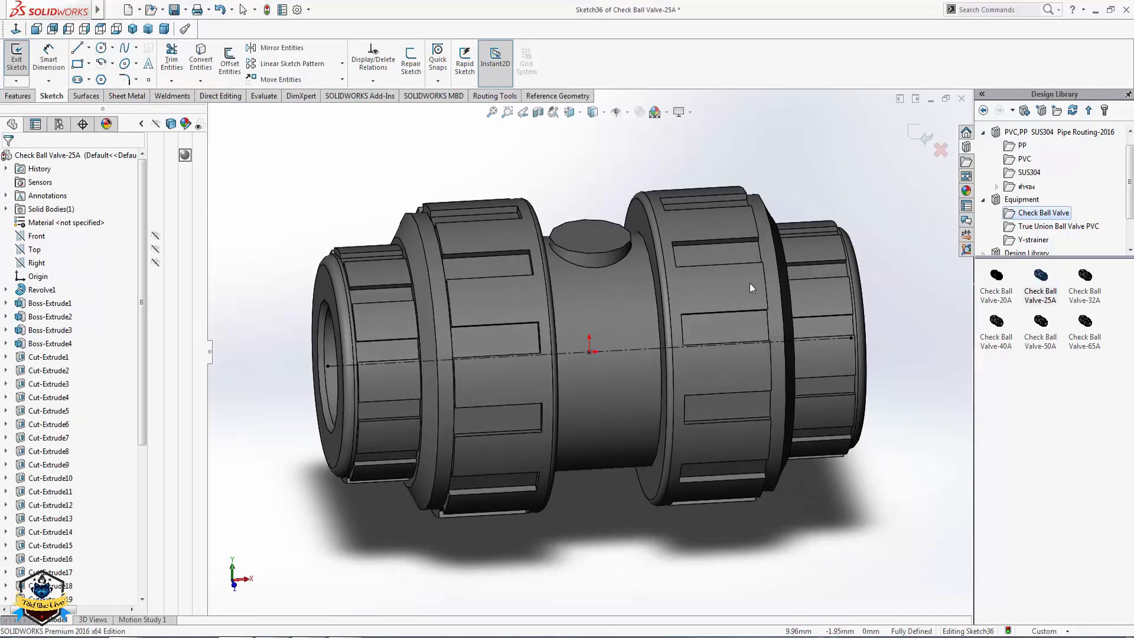
left_click(914, 133)
left_click(360, 95)
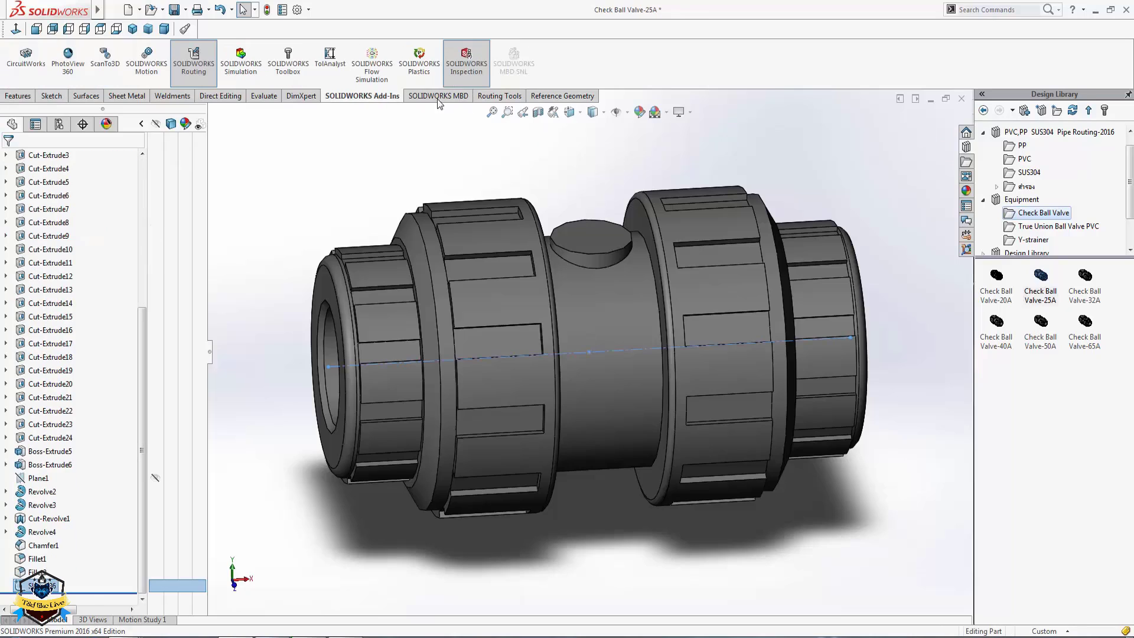
- Create a route point on the sketch point at the centreline's midpoint
left_click(489, 97)
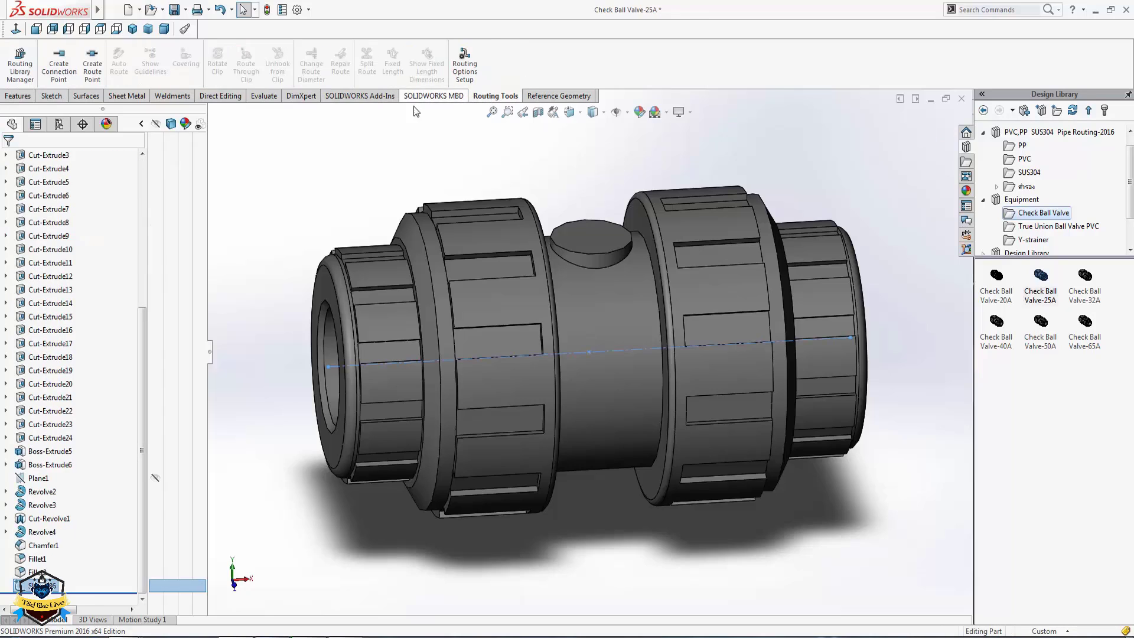
left_click(348, 98)
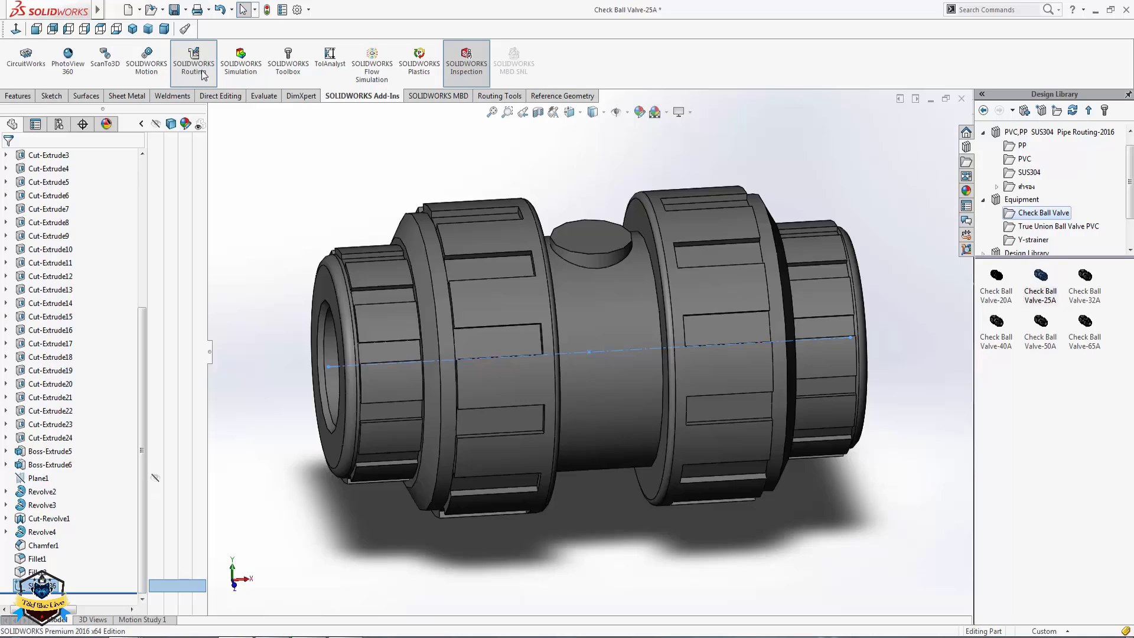
left_click(484, 99)
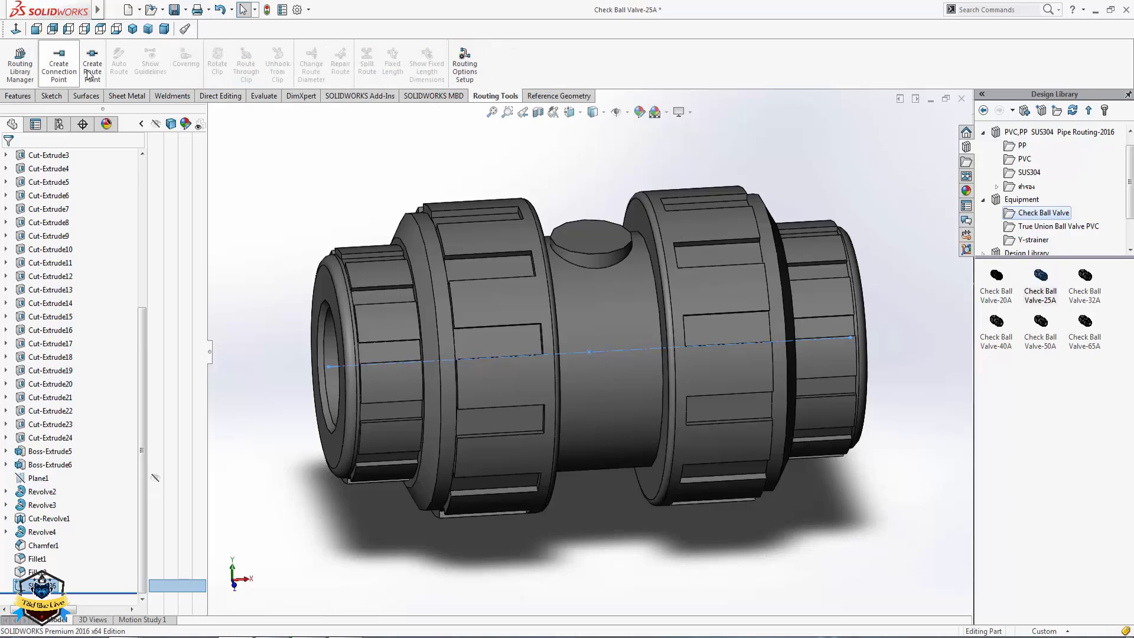
left_click(92, 68)
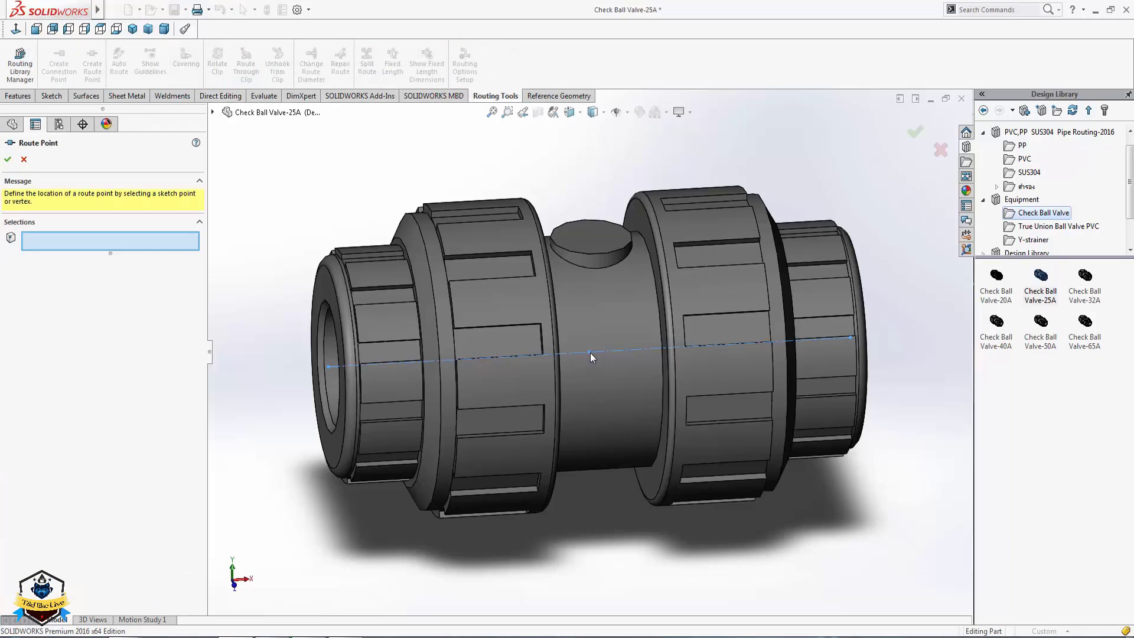
left_click(590, 352)
left_click(7, 159)
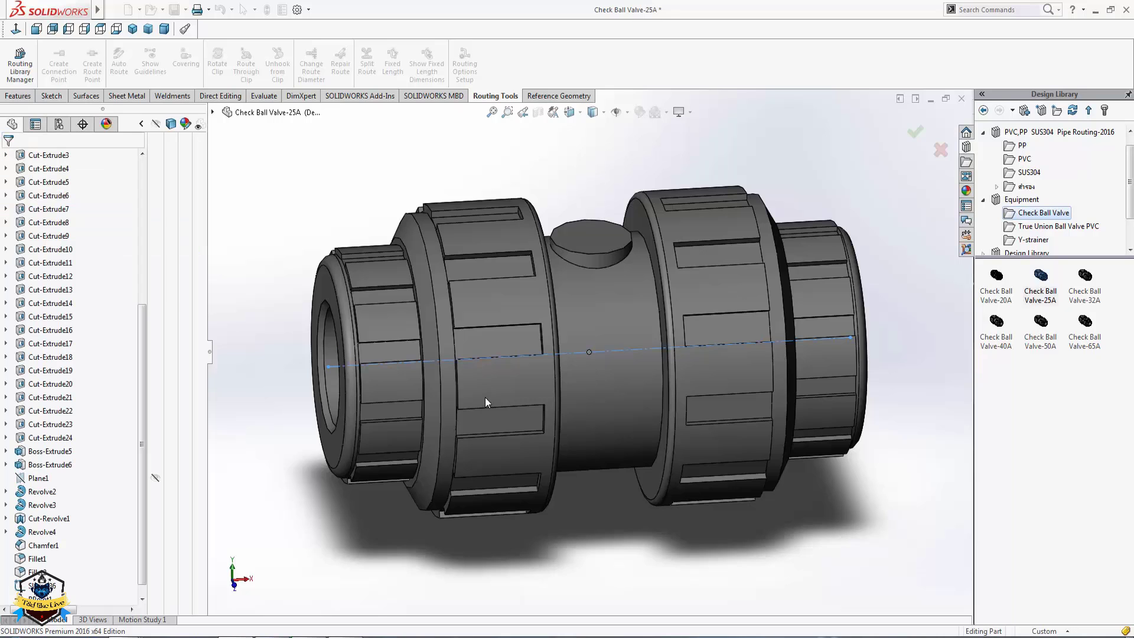
mouse_move(485, 397)
middle_mouse_down()
mouse_move(533, 401)
mouse_move(172, 226)
middle_mouse_up()
- Start a connection point on the valve's front end face at the centreline's end point
left_click(74, 59)
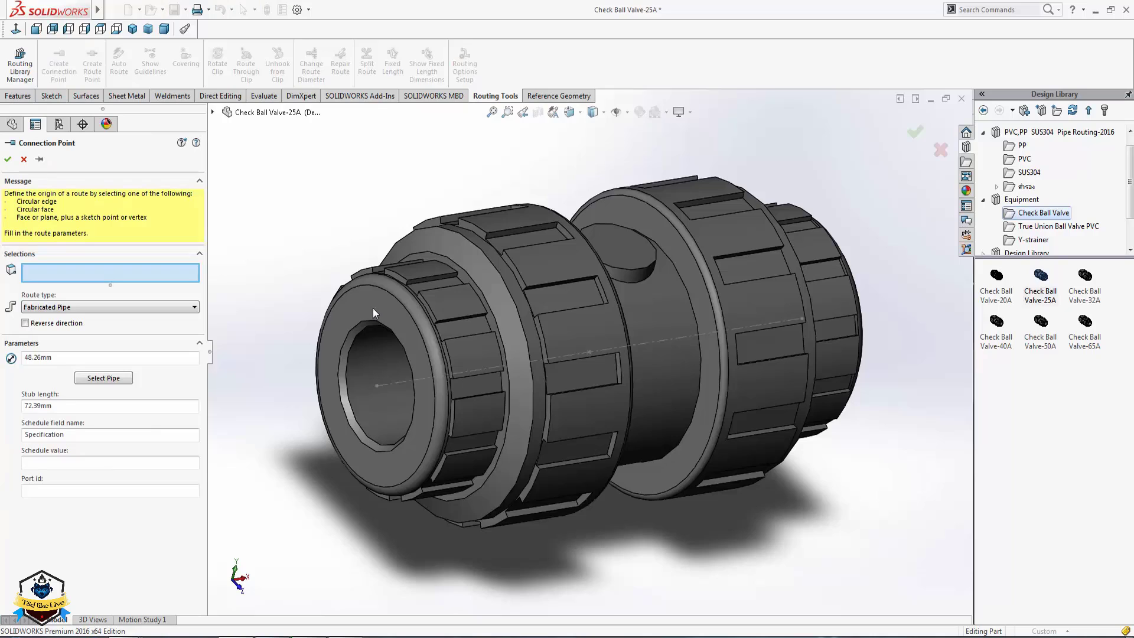
left_click(373, 310)
left_click(377, 387)
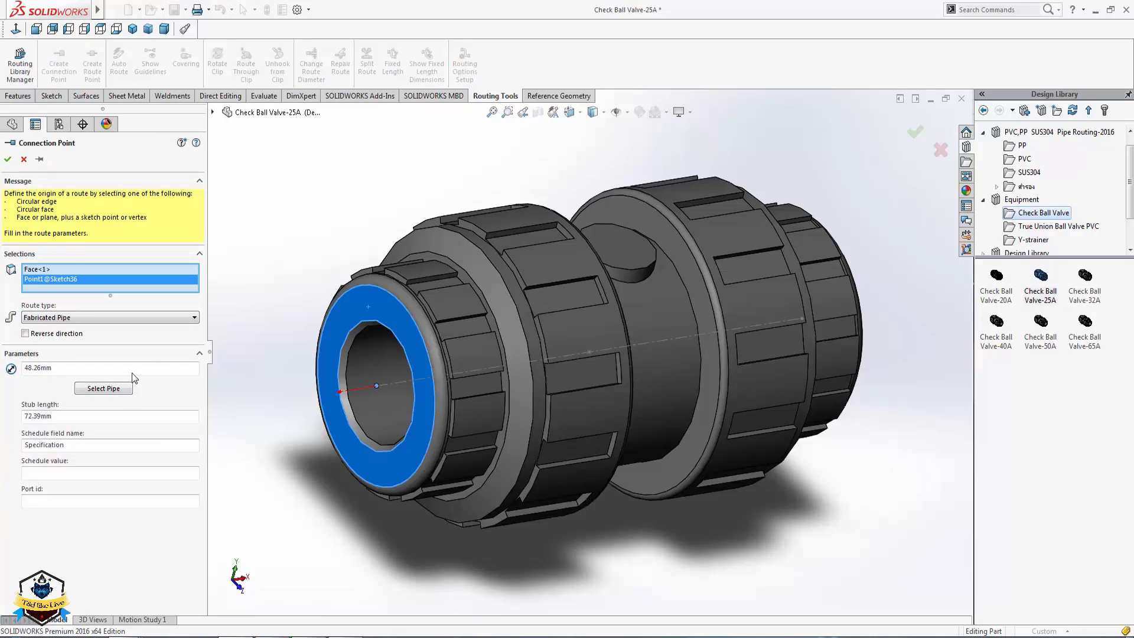
left_click(114, 389)
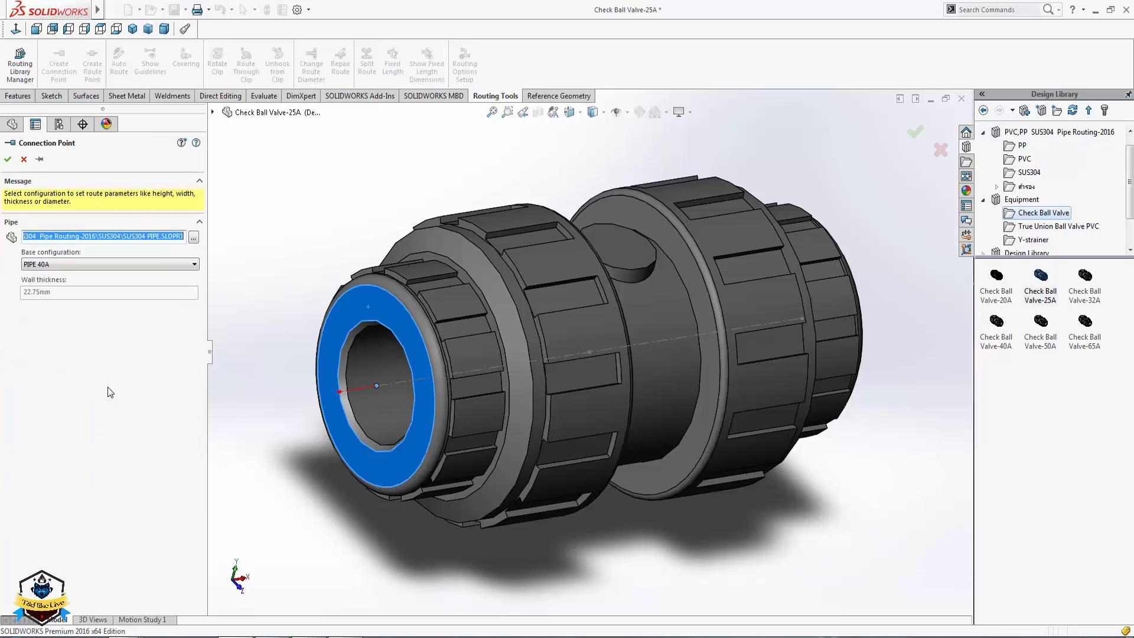
- Set the connection point's pipe to the PVC PIPE part at size 25A and accept it
left_click(193, 237)
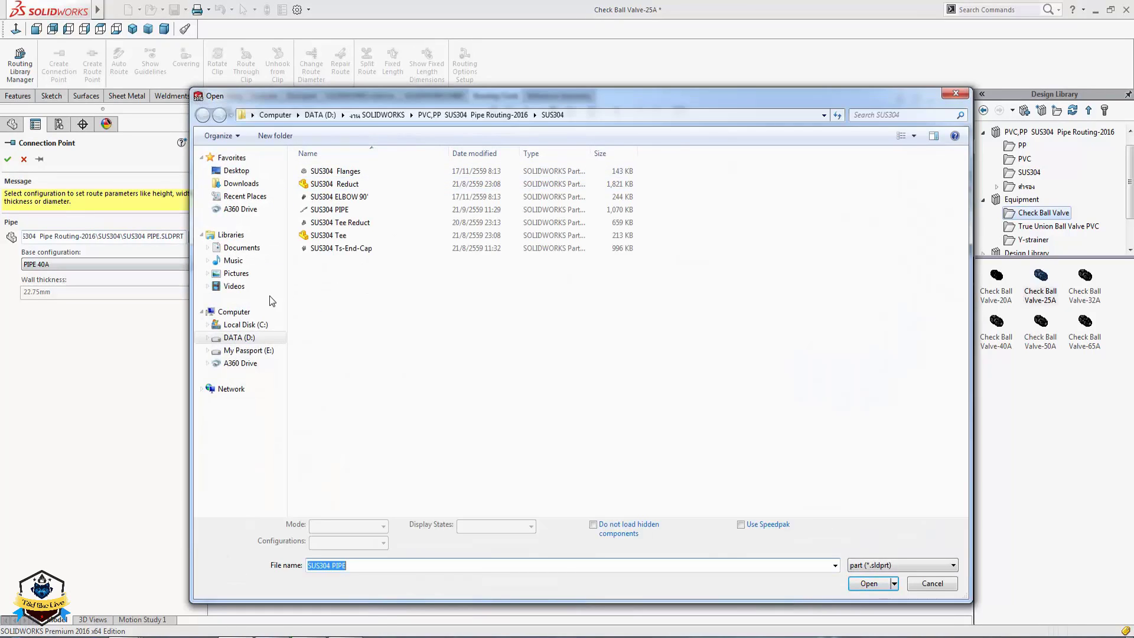
left_click(506, 116)
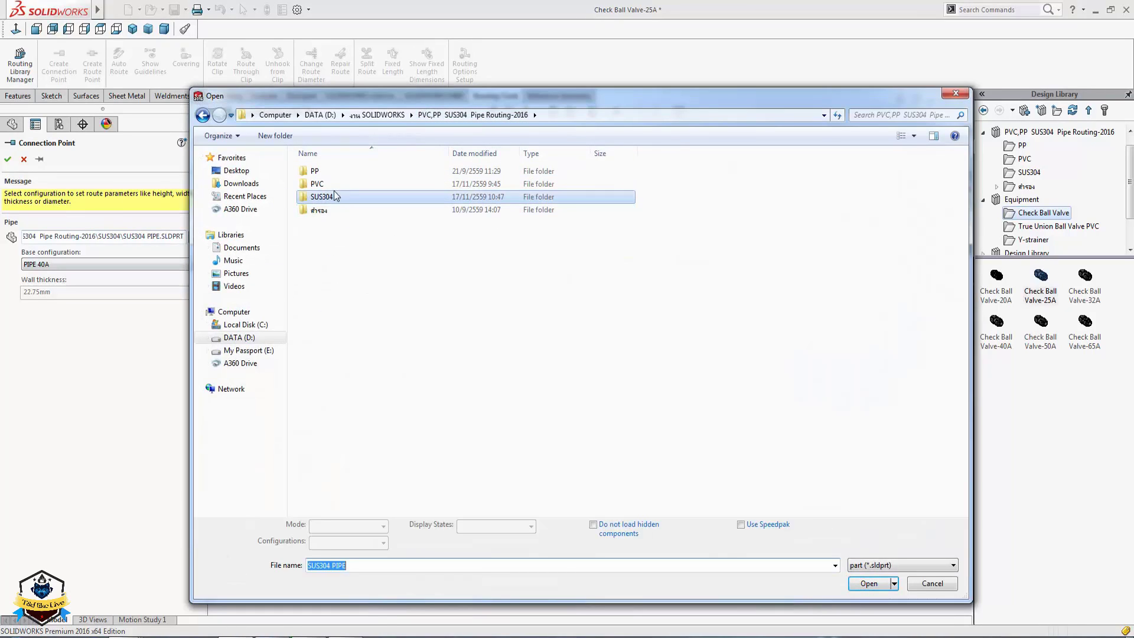
double_click(328, 184)
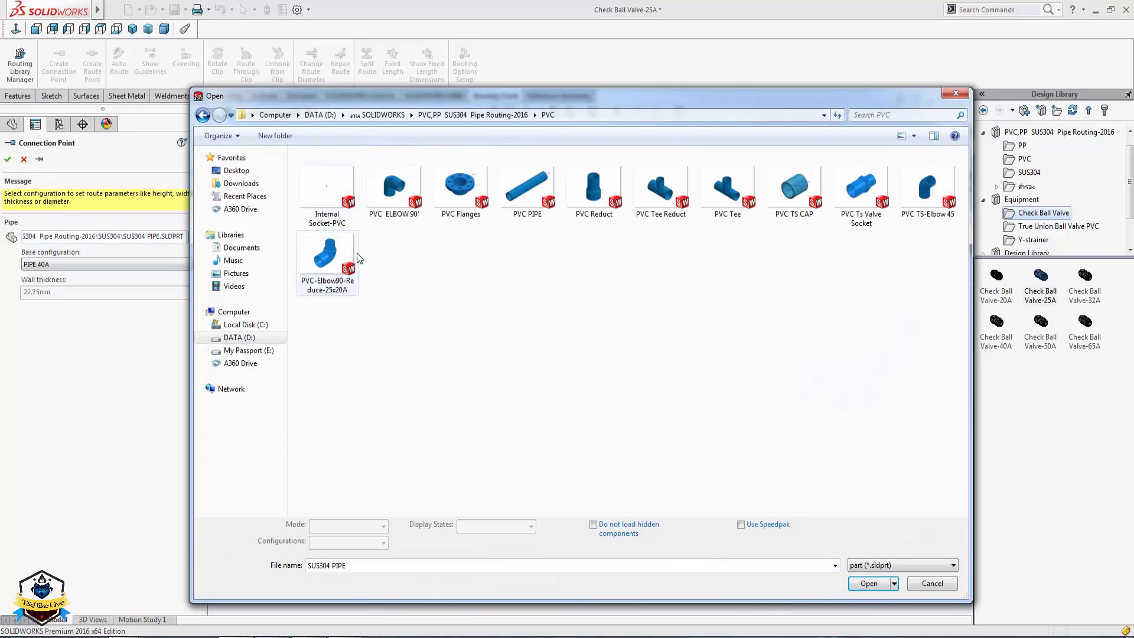
double_click(528, 204)
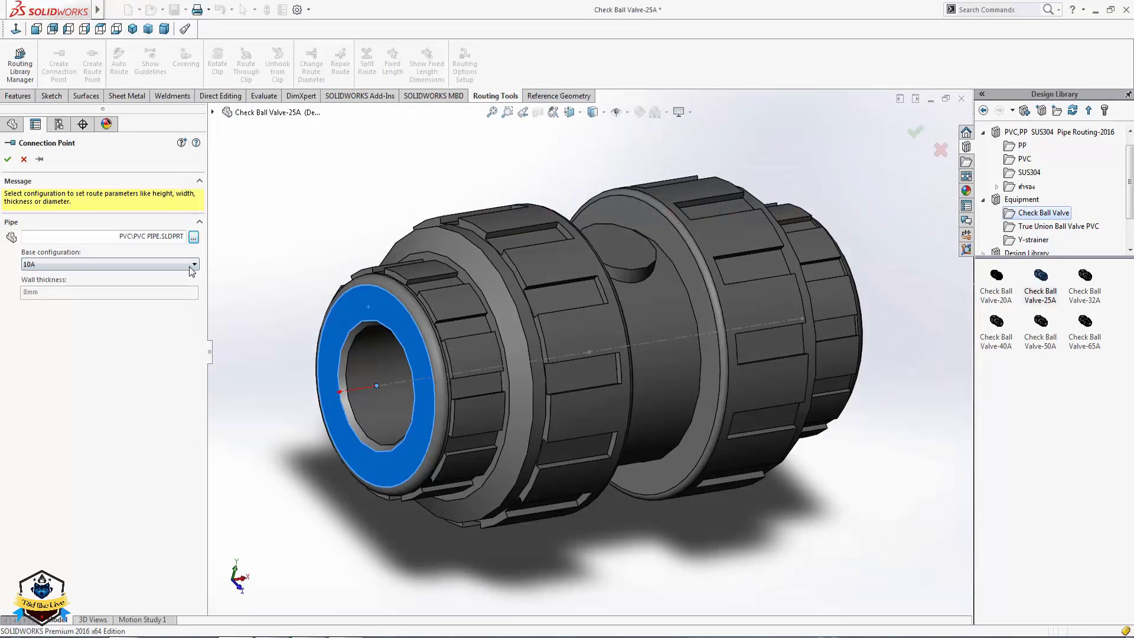
left_click(191, 270)
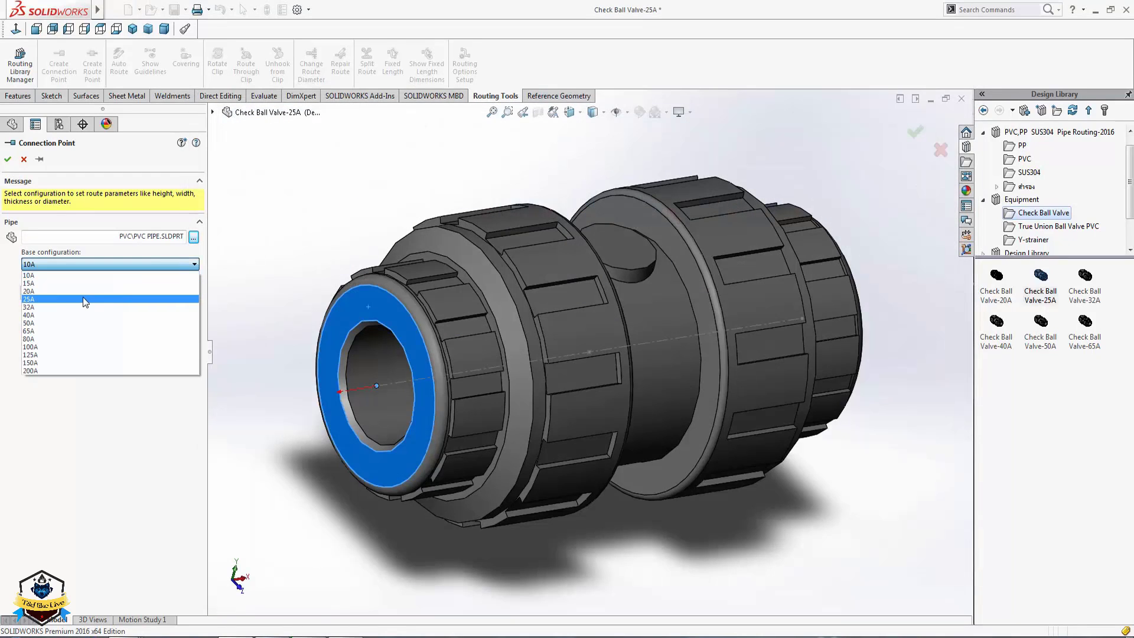
left_click(42, 302)
left_click(8, 160)
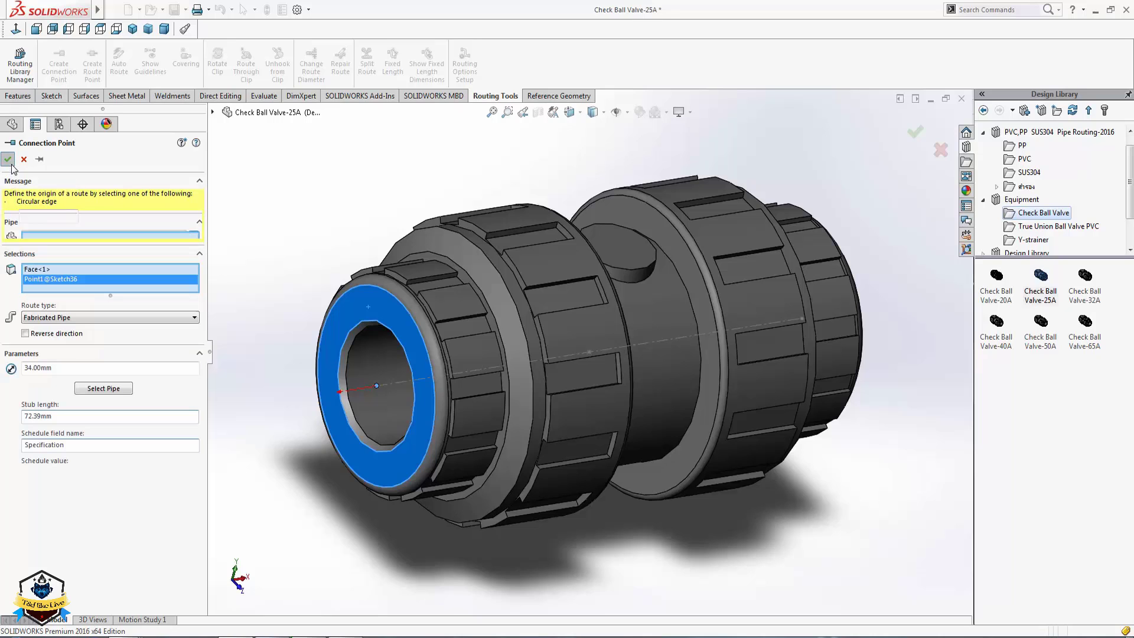
left_click(10, 159)
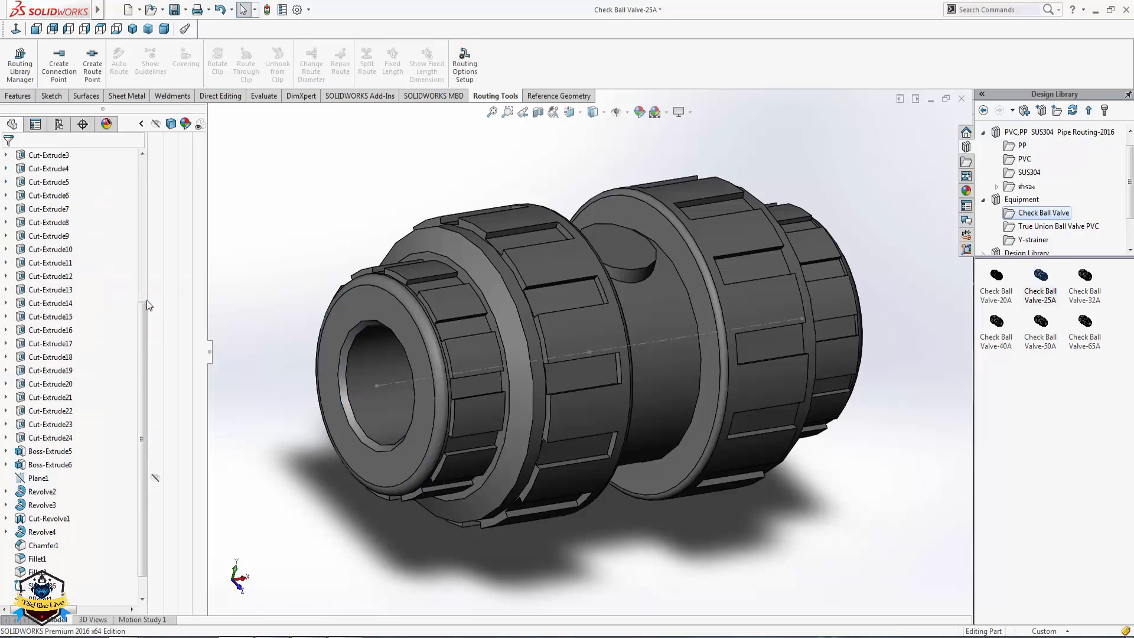
middle_click_drag(617, 308, 541, 250)
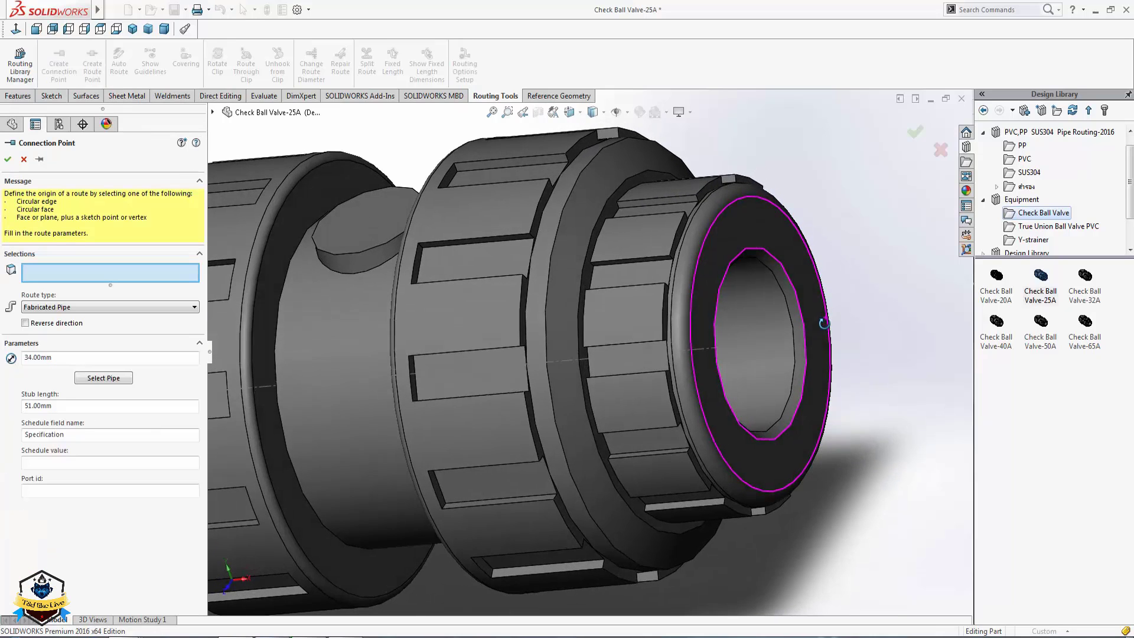
- Define a connection point on the opposite end ring face at the bore-centre point, using 25A PVC pipe
middle_click_drag(845, 305, 739, 240)
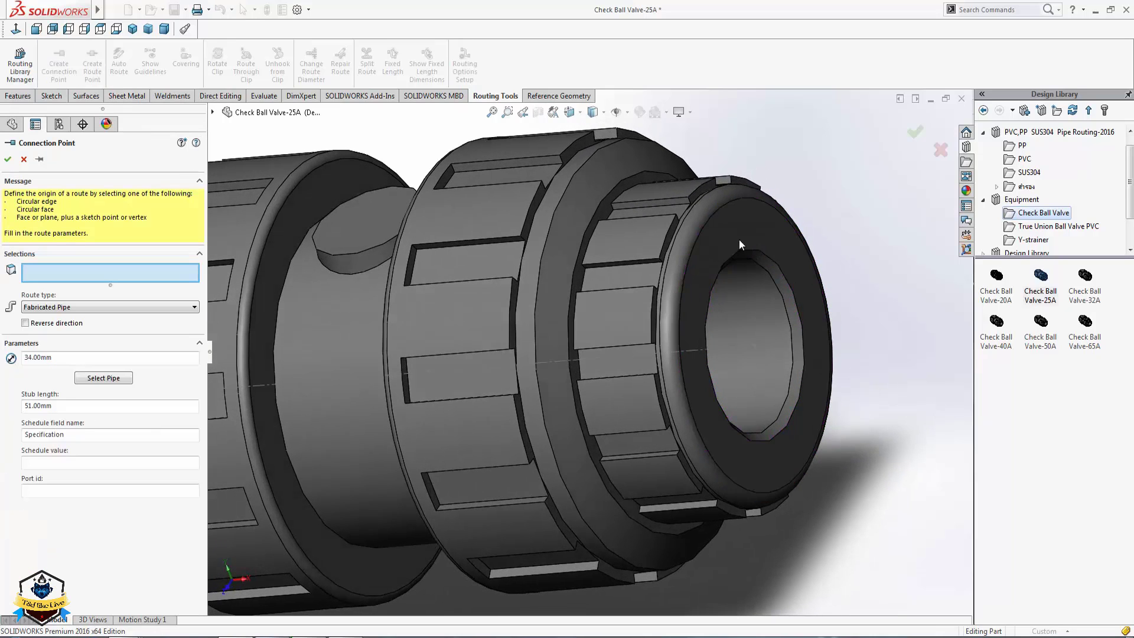
left_click(739, 240)
left_click(759, 348)
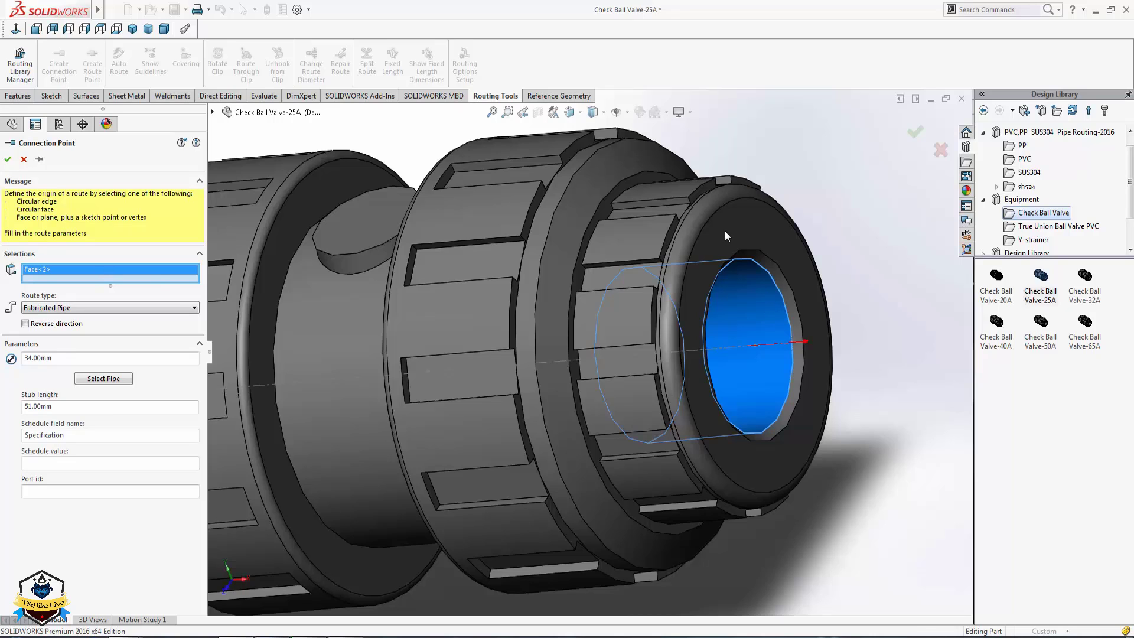
left_click(724, 230)
left_click(755, 345)
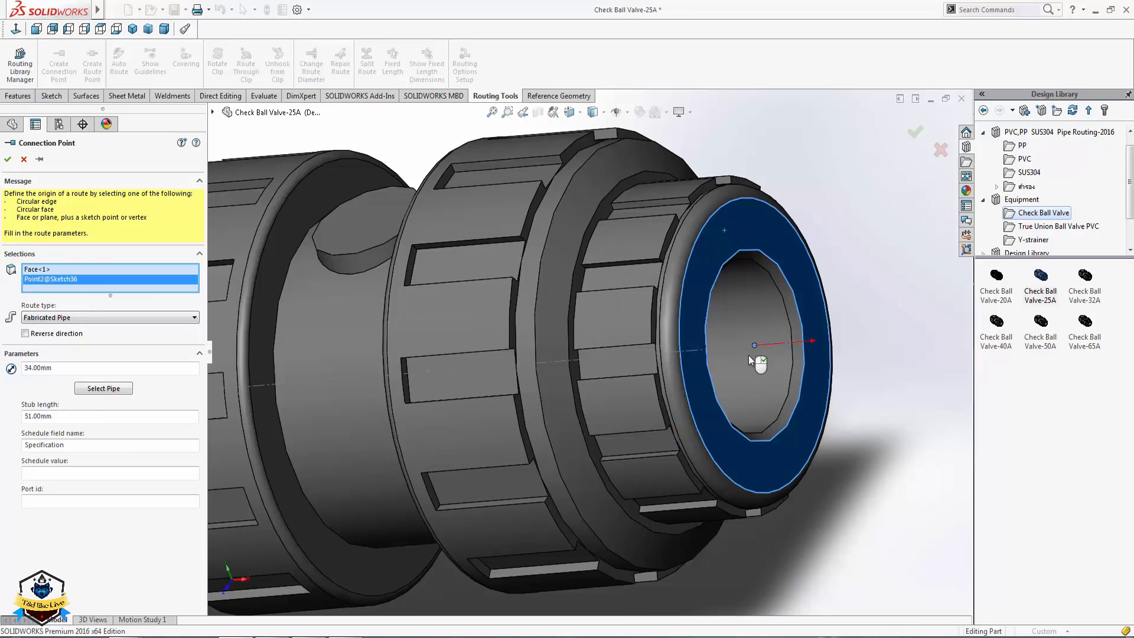
left_click(116, 391)
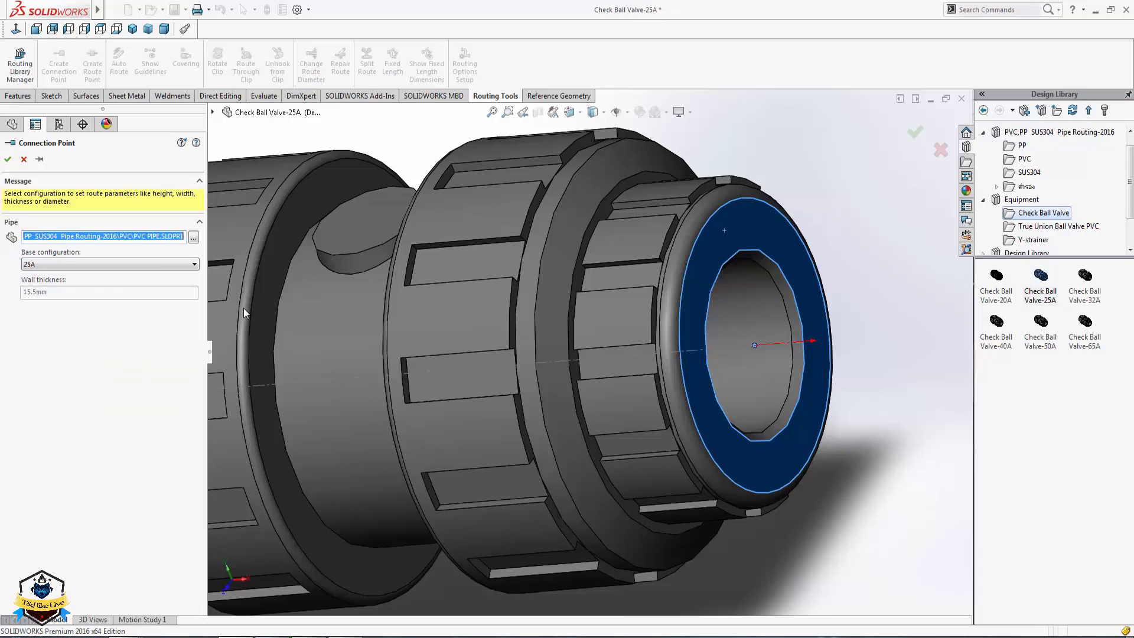
left_click(79, 264)
left_click(54, 299)
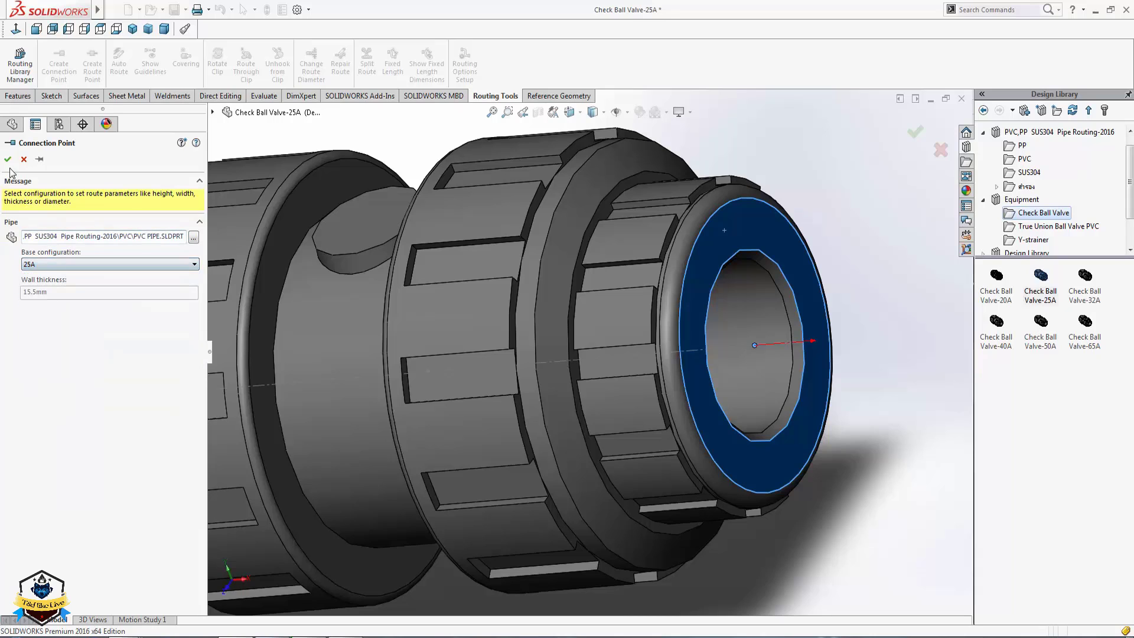
left_click(8, 159)
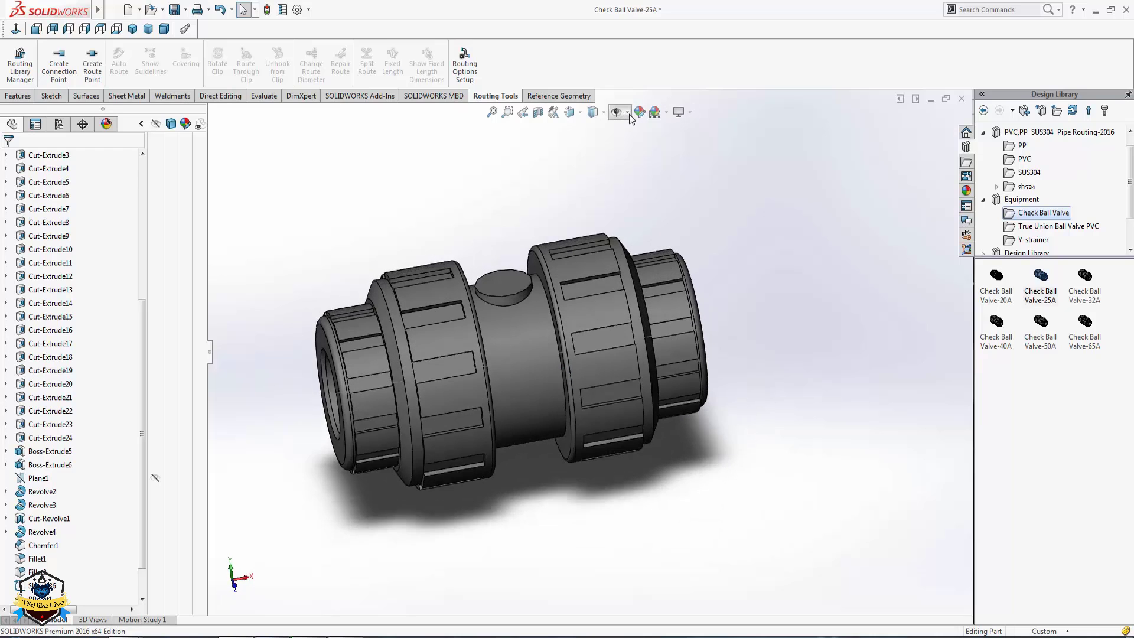
- Turn on Routing Points to show CPoint1, CPoint2 and RPoint1, then save the valve part
left_click(628, 113)
left_click(616, 301)
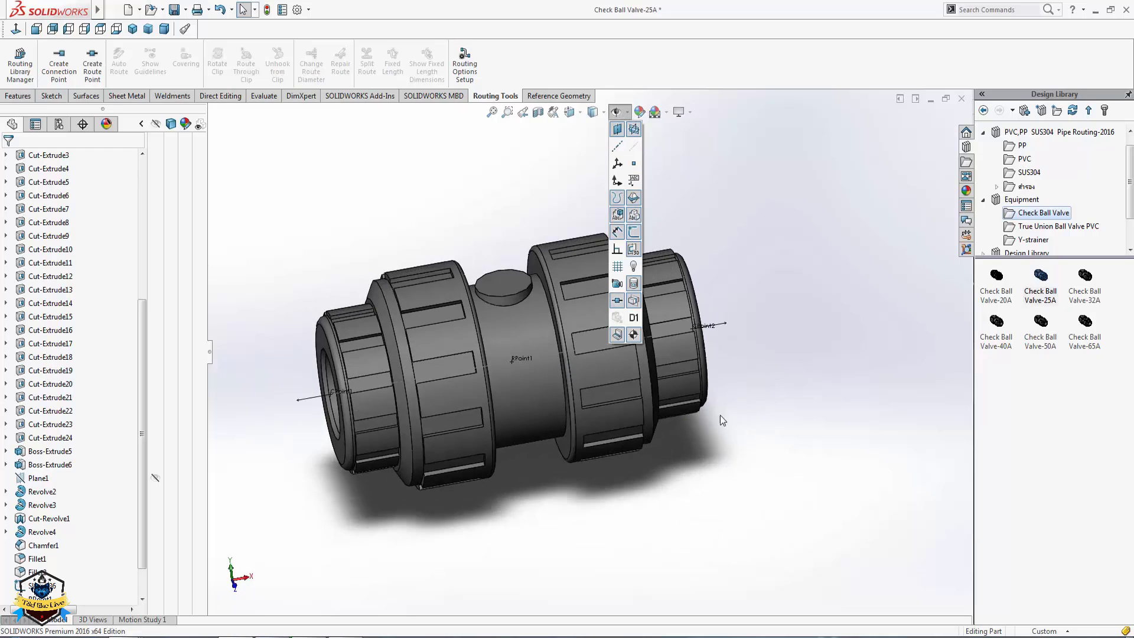
mouse_move(591, 283)
middle_mouse_down()
mouse_move(533, 242)
mouse_move(608, 287)
mouse_move(628, 469)
middle_mouse_up()
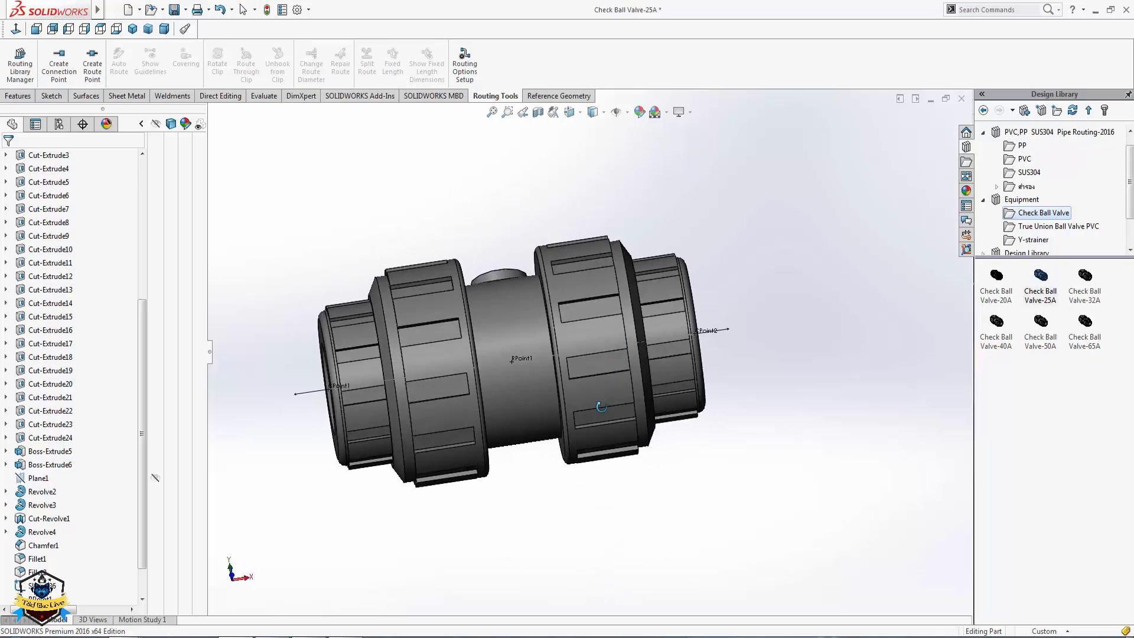
middle_click_drag(601, 339, 587, 310)
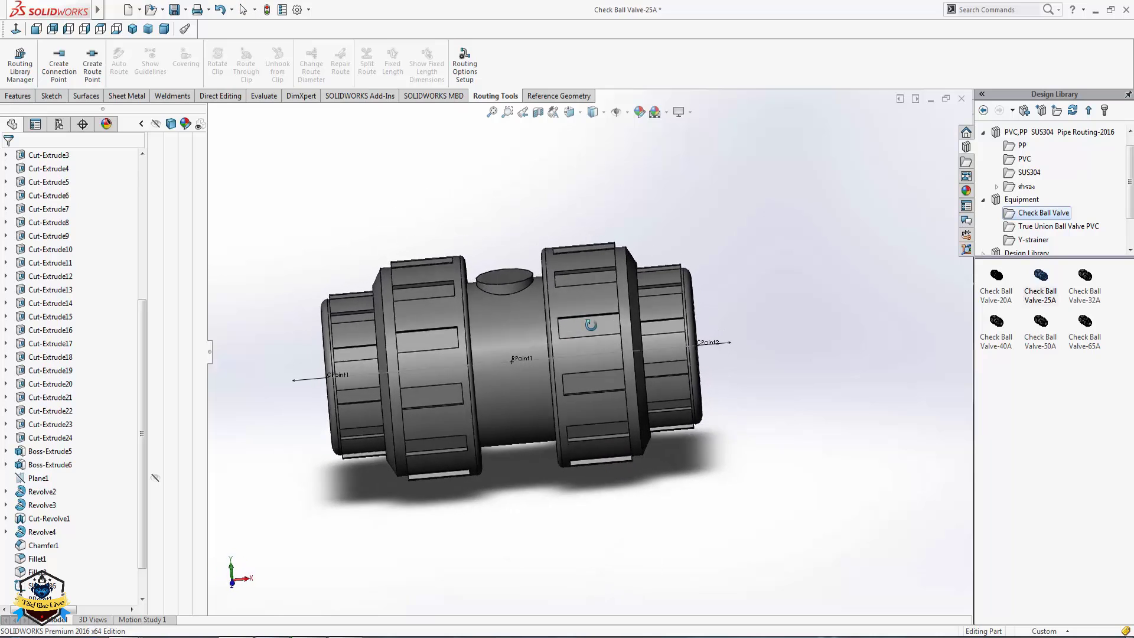
scroll(587, 285, "up", 2)
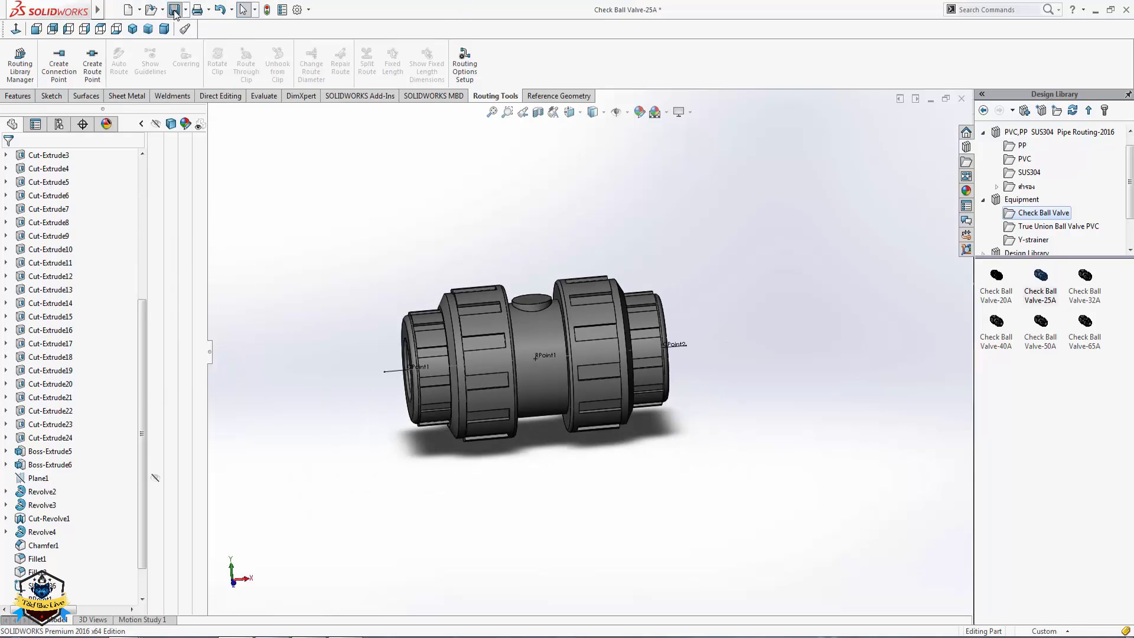
middle_click_drag(643, 305, 614, 295)
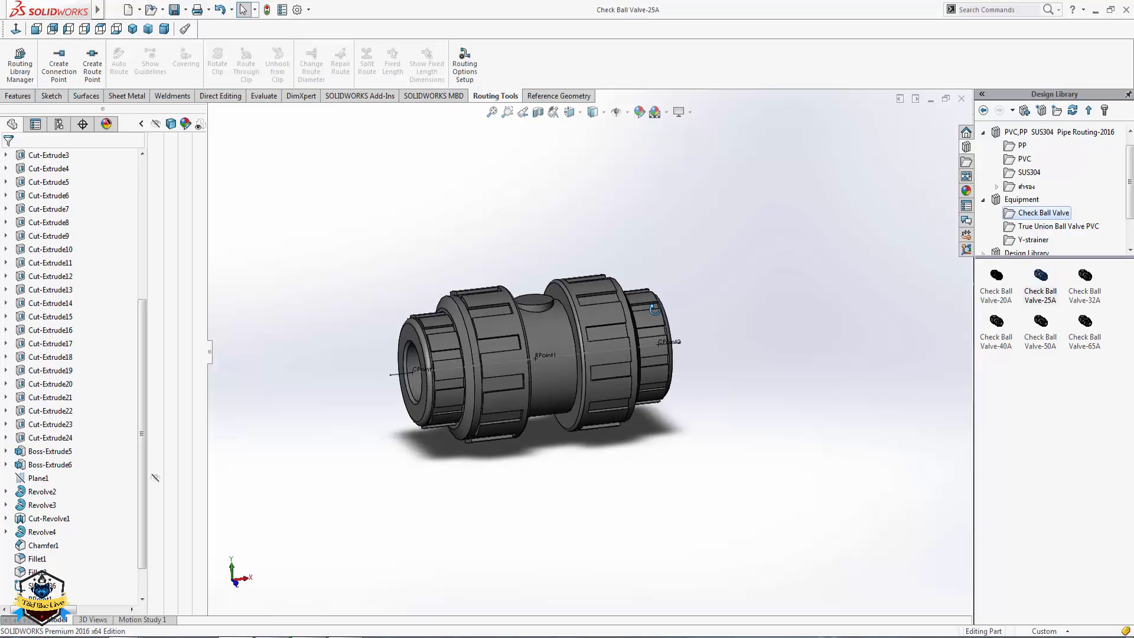
- Create a new empty assembly and save it to the Desktop as Assem3
left_click(128, 10)
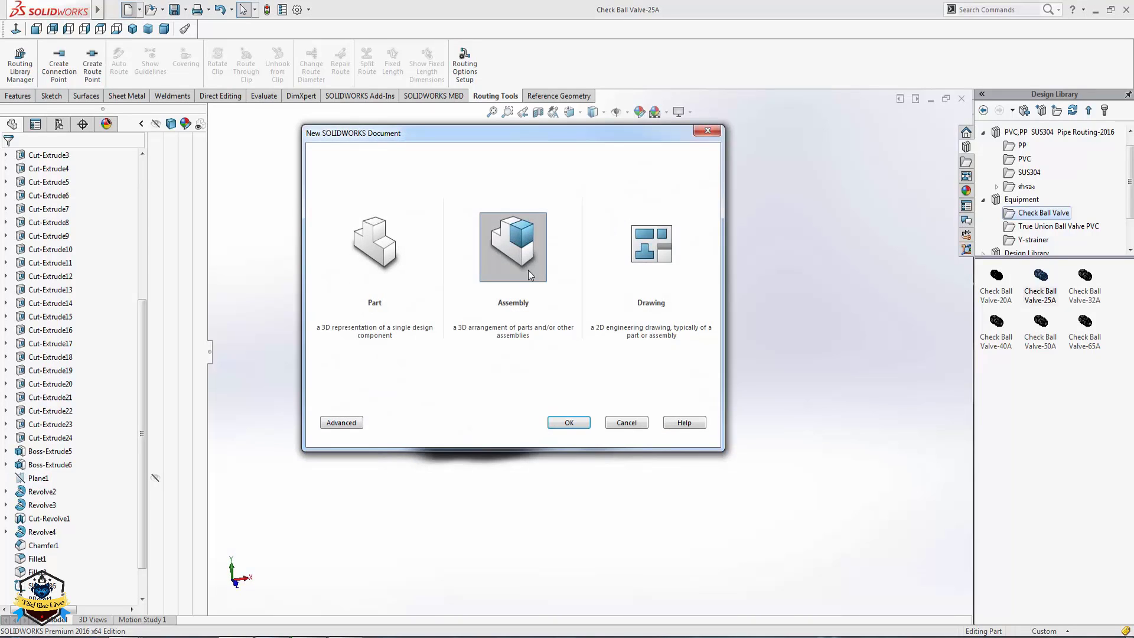
double_click(515, 244)
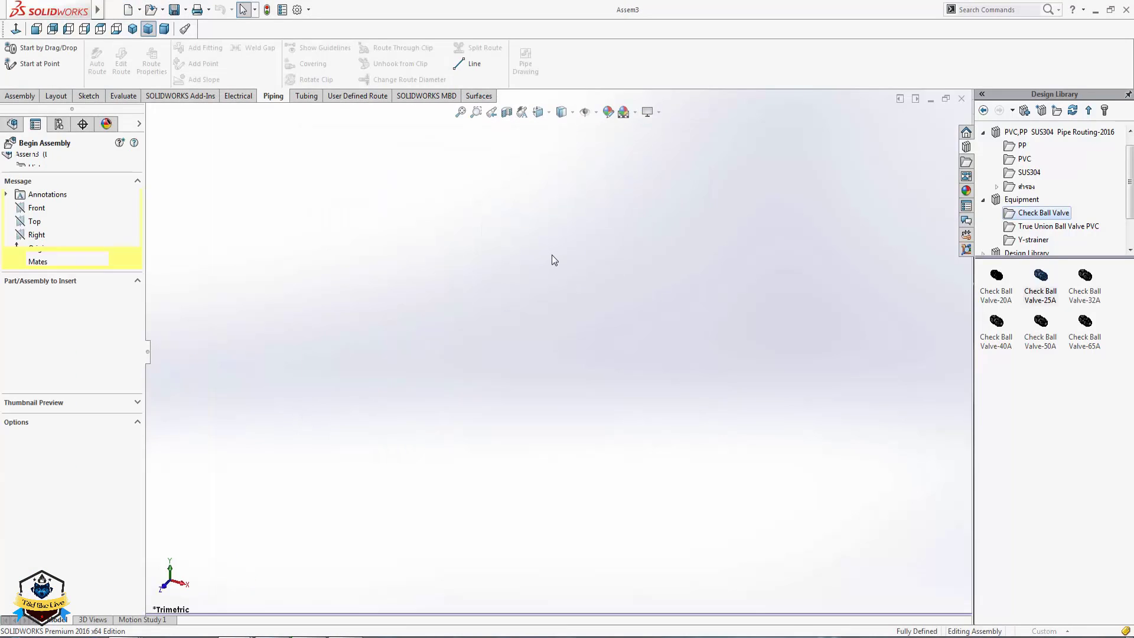
left_click(25, 159)
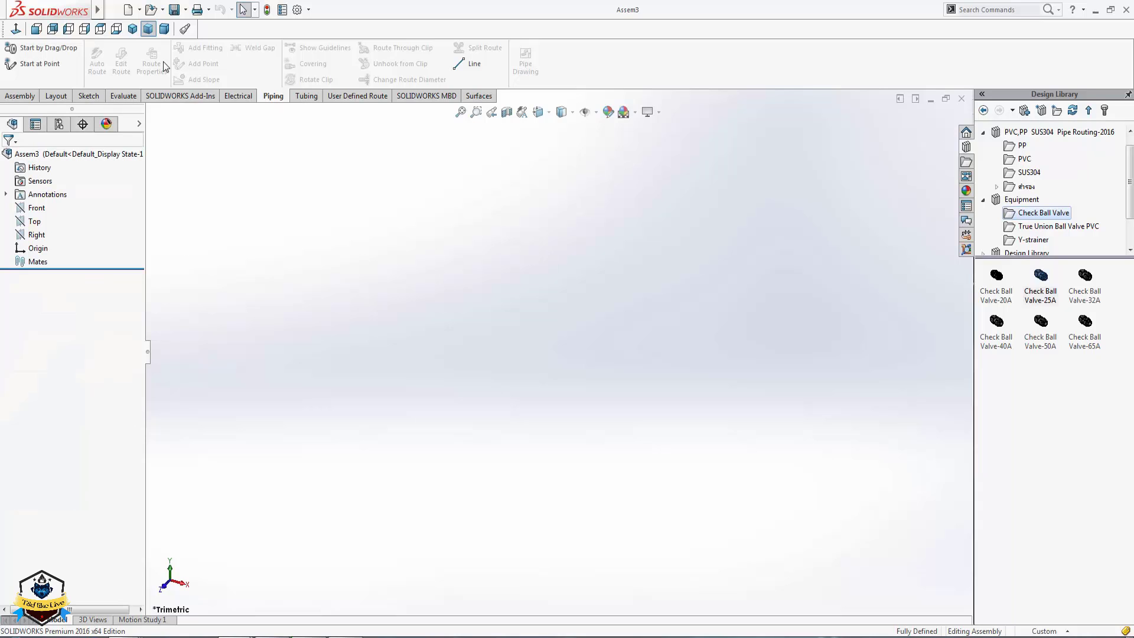
left_click(174, 10)
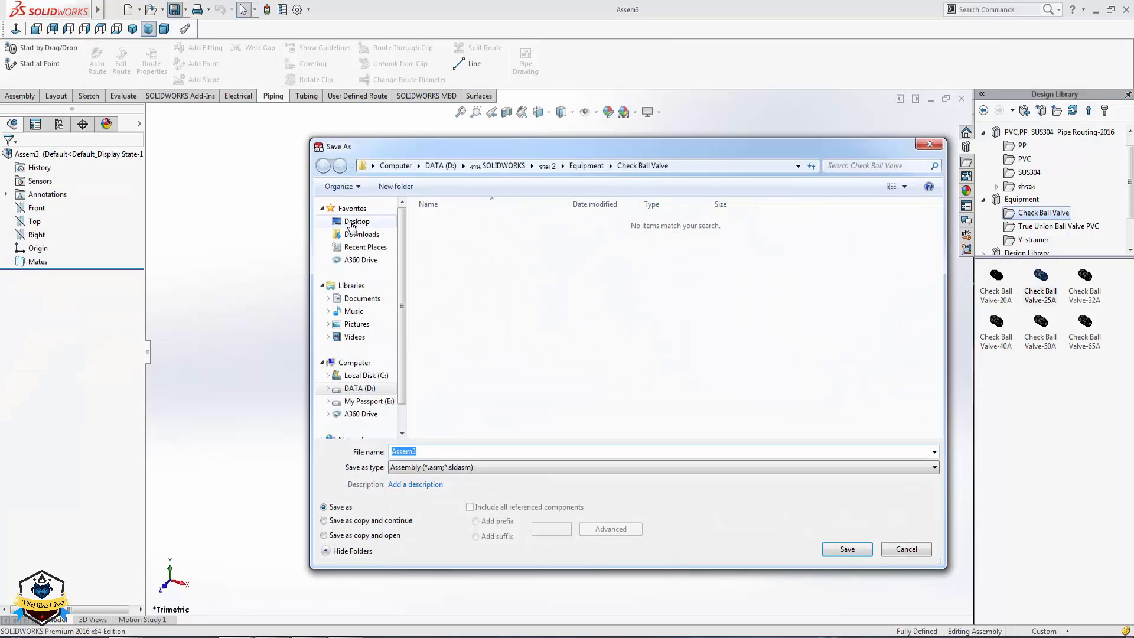
left_click(352, 225)
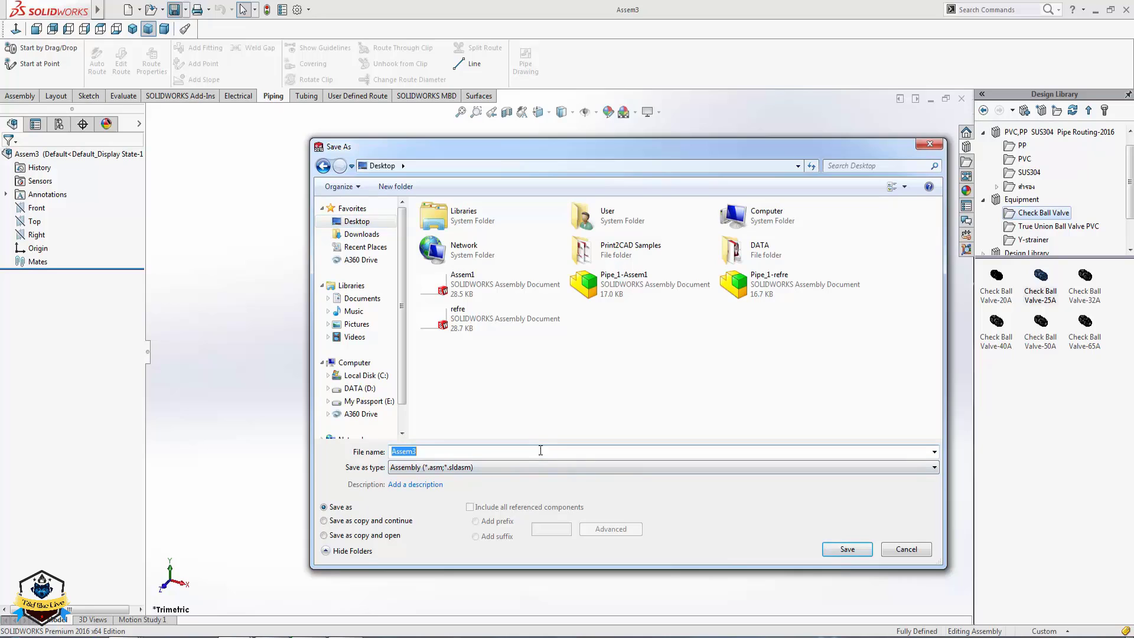
left_click(848, 549)
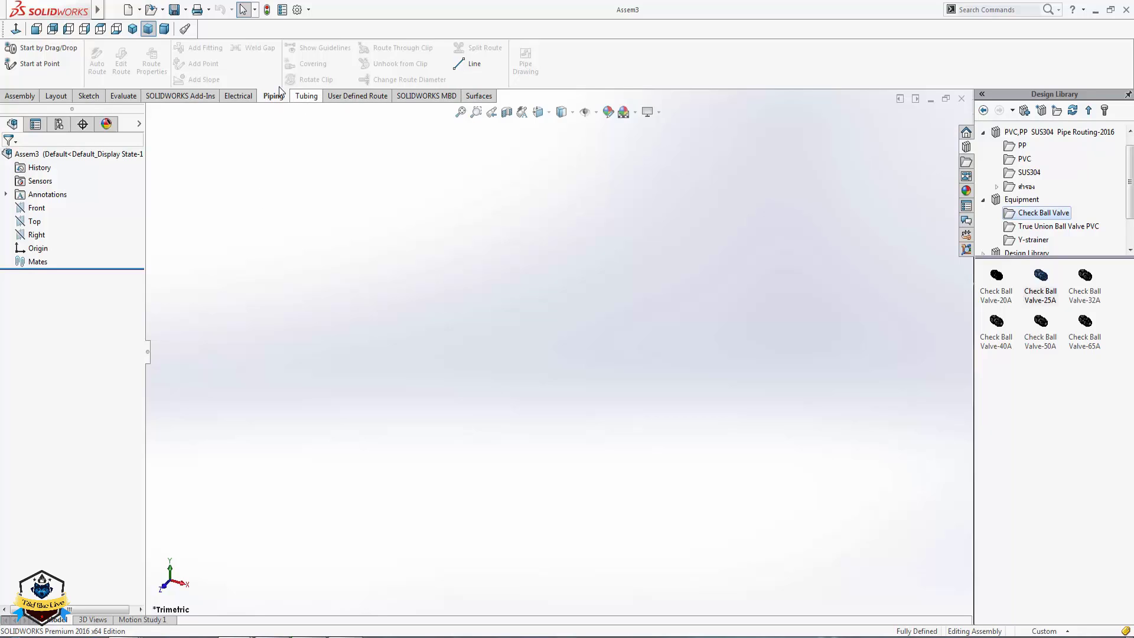
- Start a pipe route at a point on the Top plane at the assembly origin
left_click(50, 68)
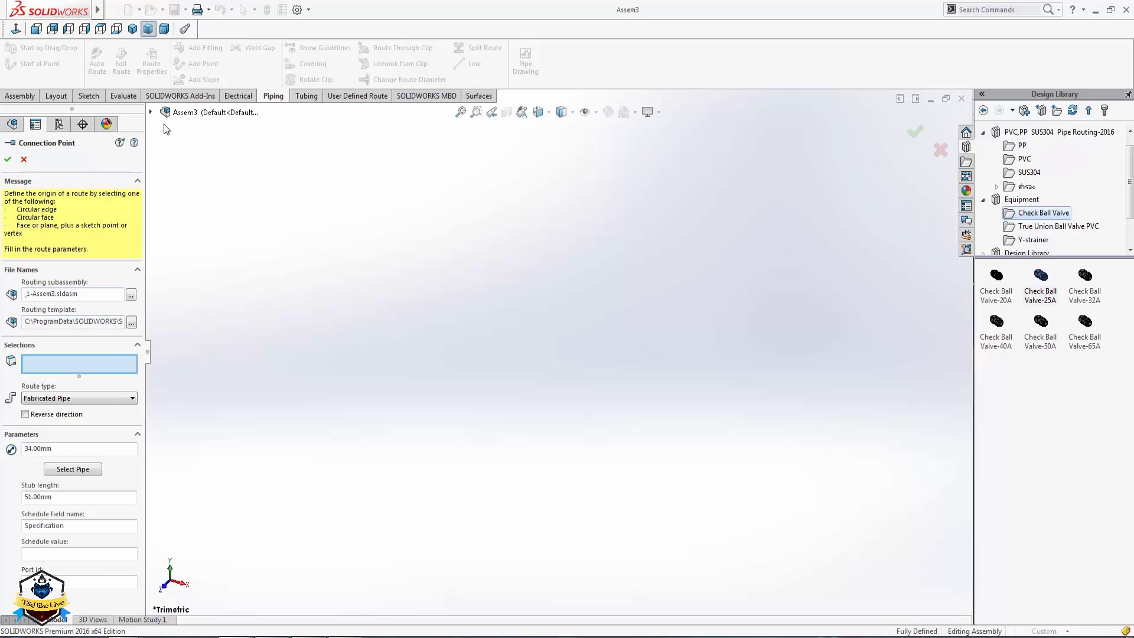
left_click(151, 112)
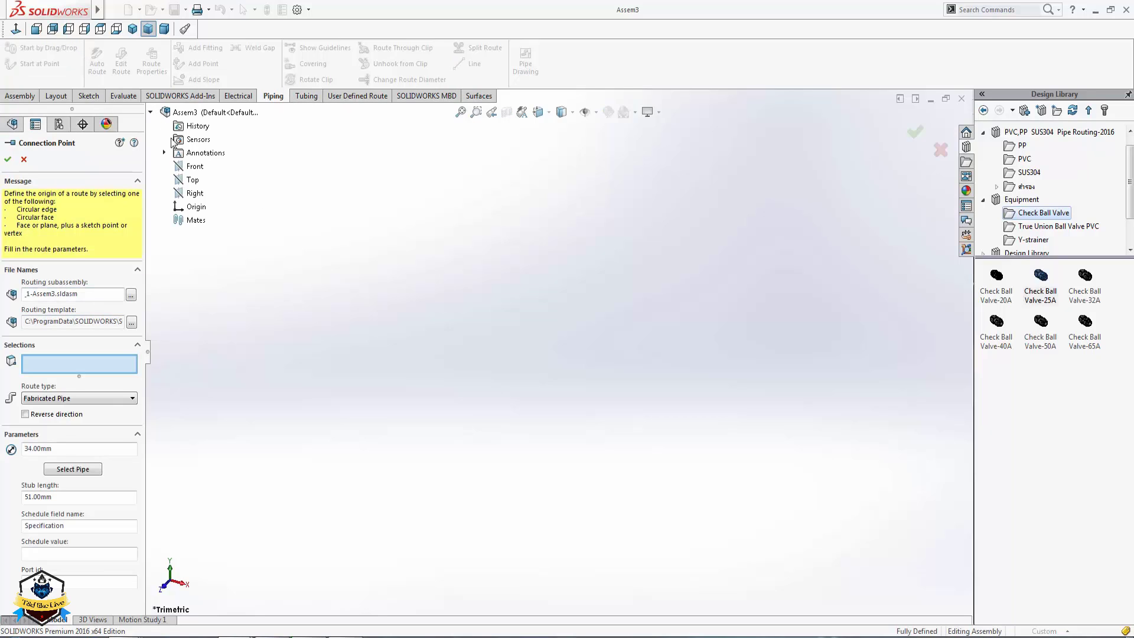
left_click(193, 179)
left_click(196, 207)
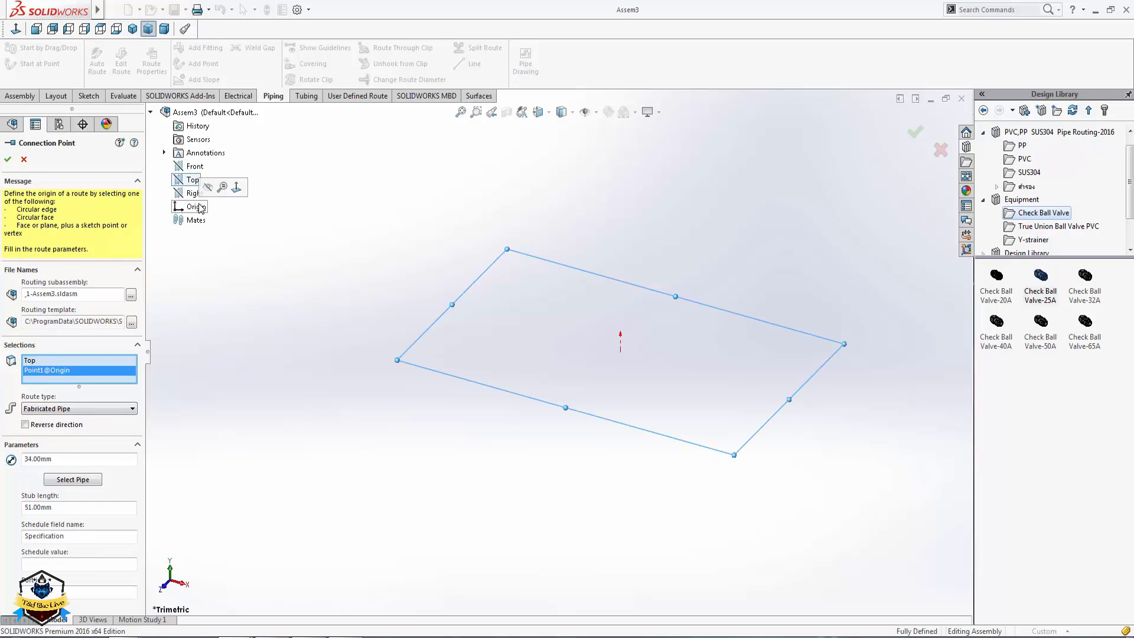
- Choose the PVC PIPE part at size 25A for the route and confirm
left_click(80, 479)
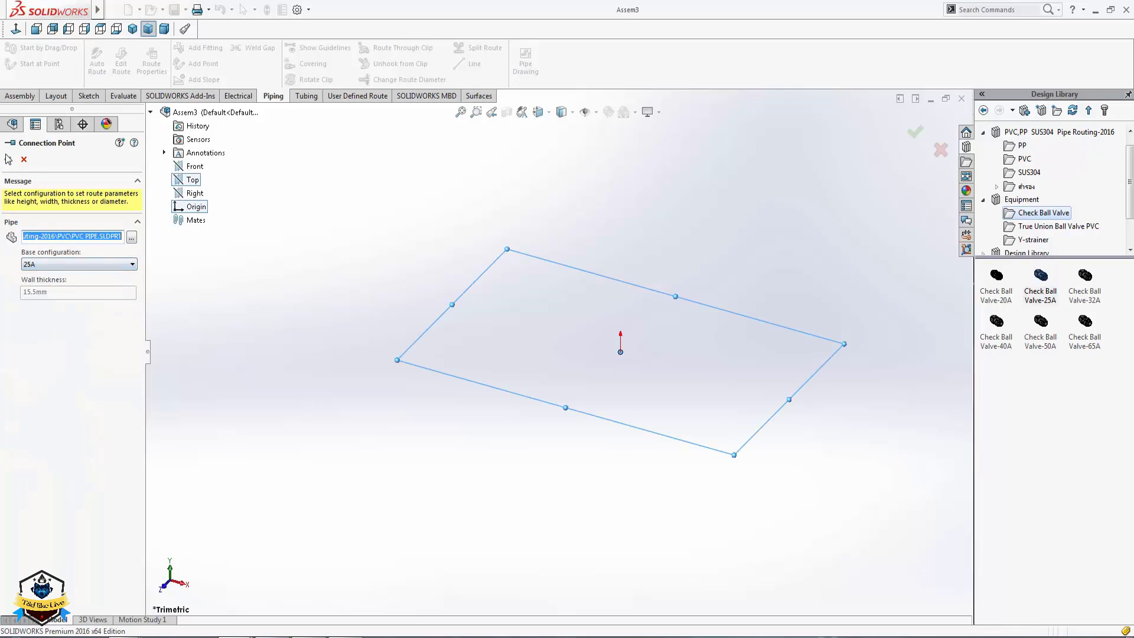
left_click(97, 271)
left_click(131, 237)
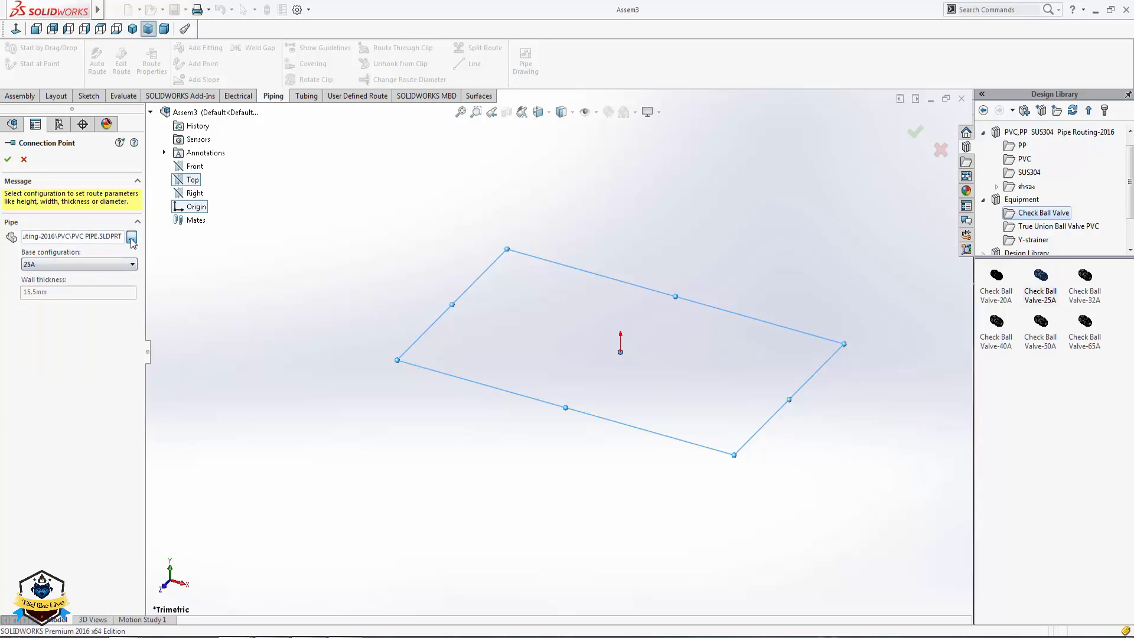
double_click(523, 202)
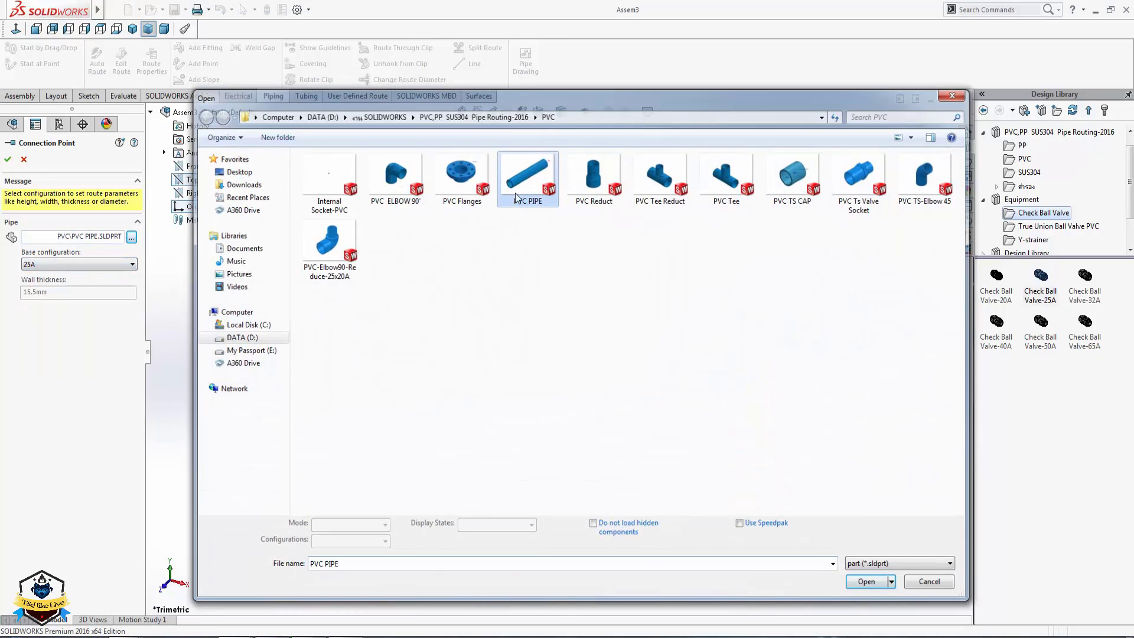
left_click(97, 264)
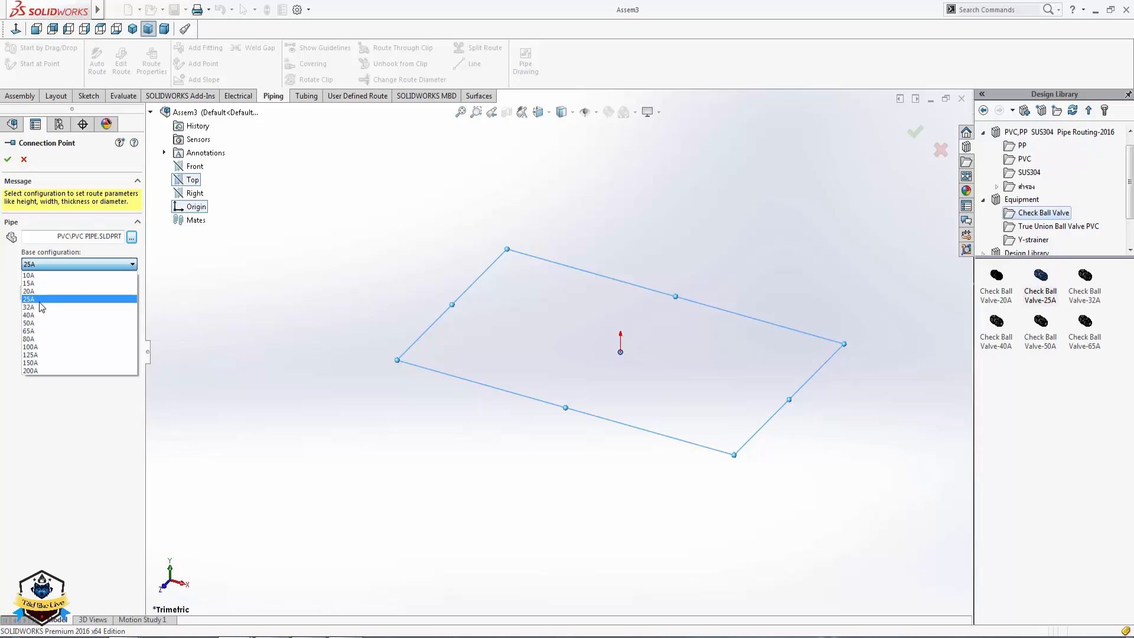
left_click(40, 301)
left_click(8, 159)
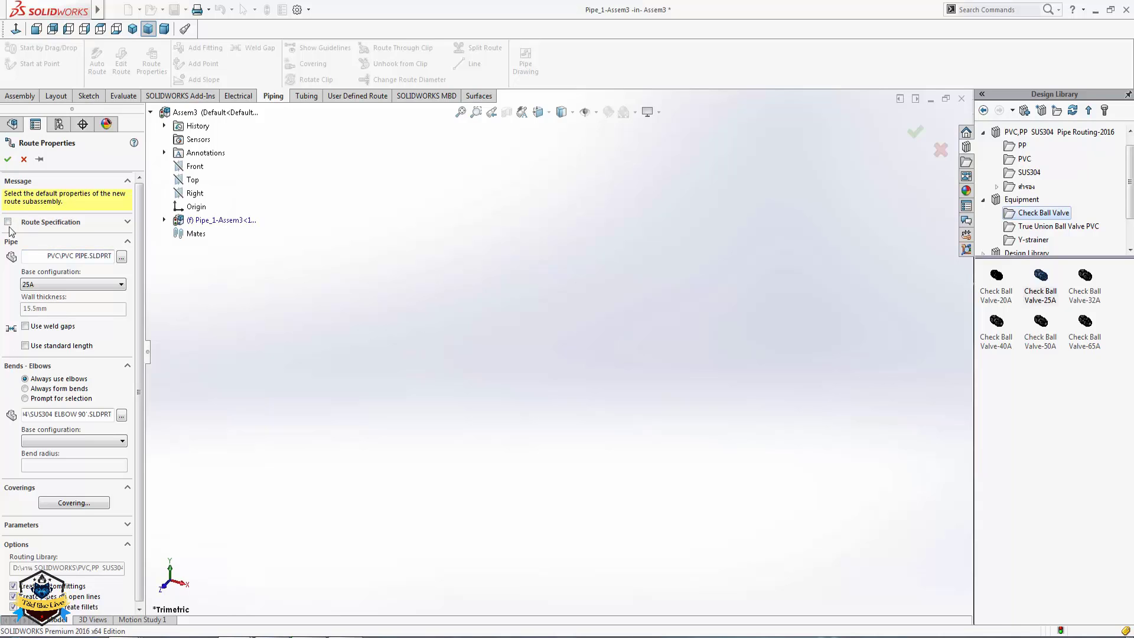
- Set the route's bend fitting to PVC ELBOW 90' at size 25A in Route Properties
left_click(121, 258)
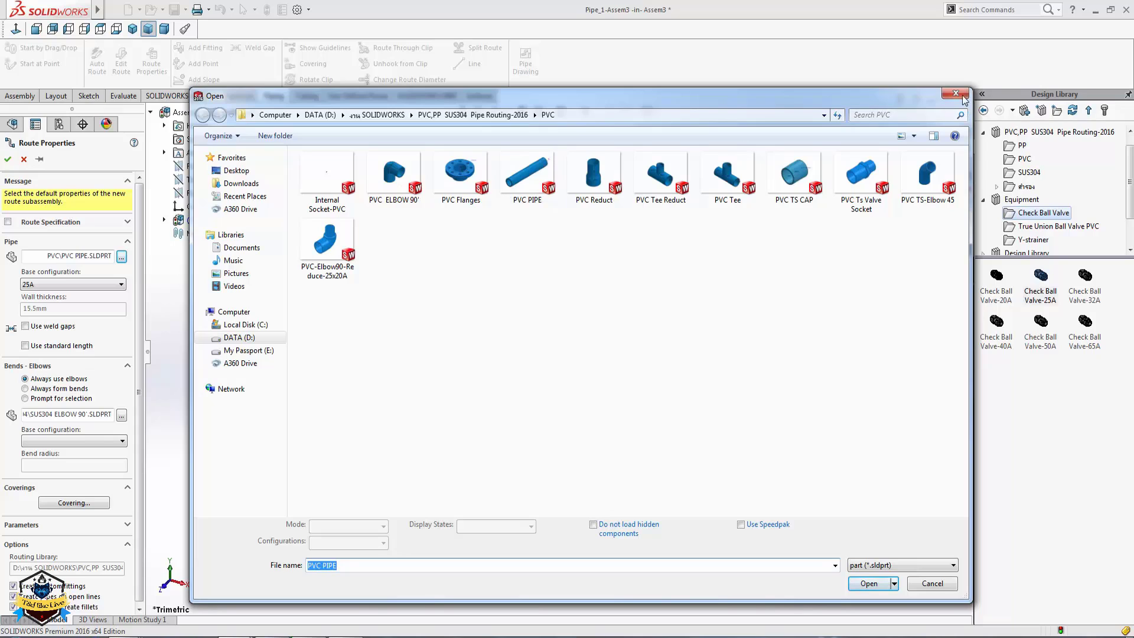
key("Return")
left_click(121, 416)
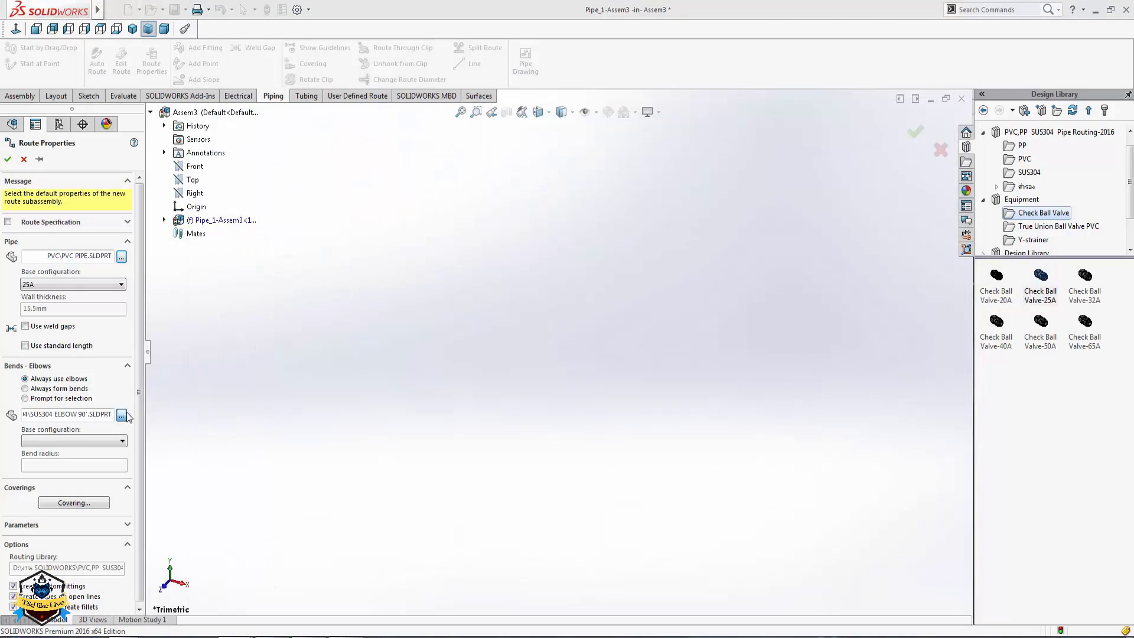
left_click(473, 114)
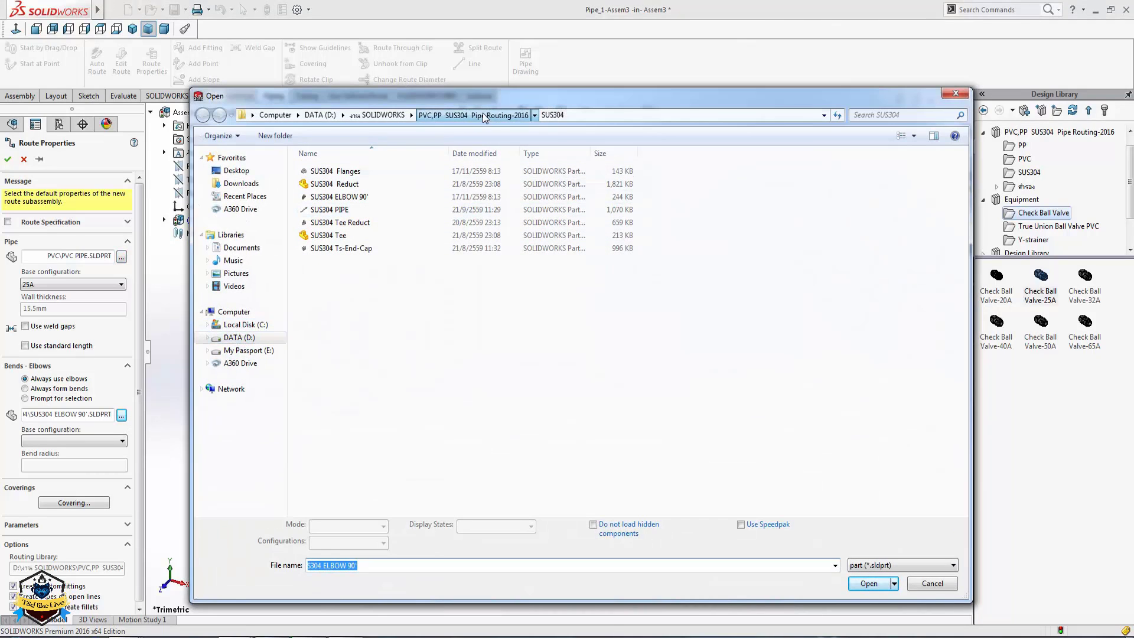
double_click(331, 184)
double_click(393, 174)
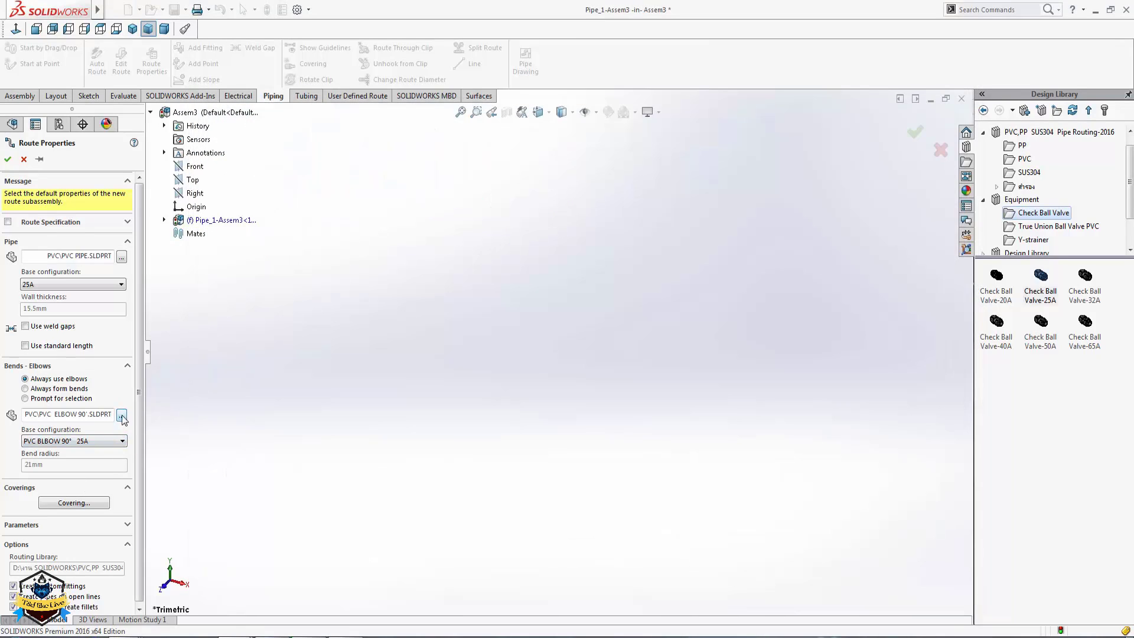
left_click(86, 441)
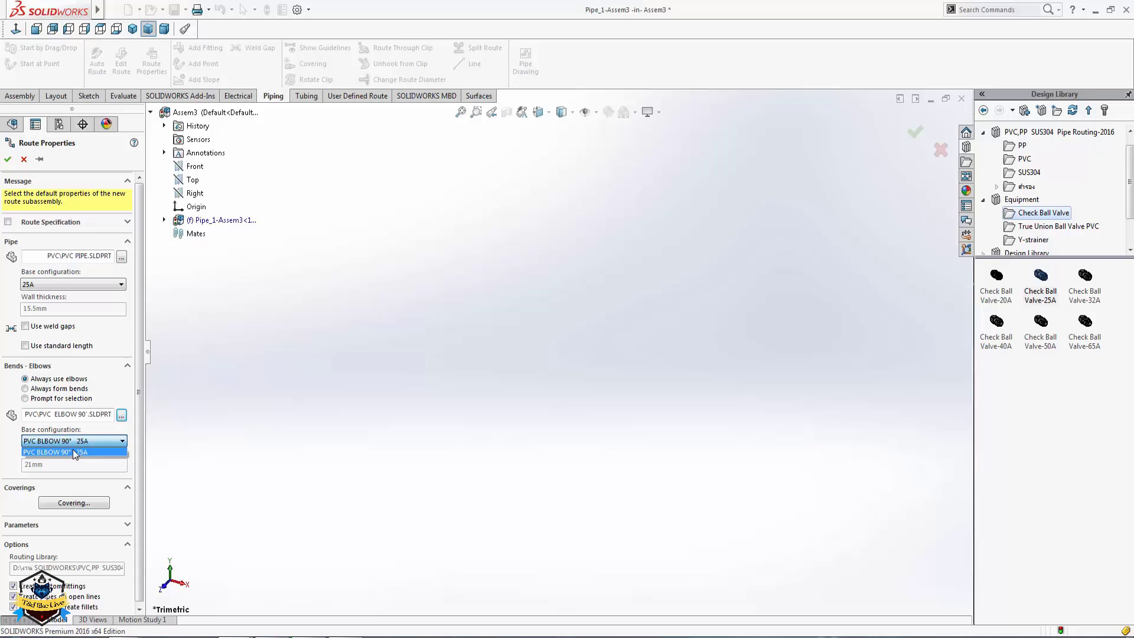
left_click(110, 452)
left_click(8, 159)
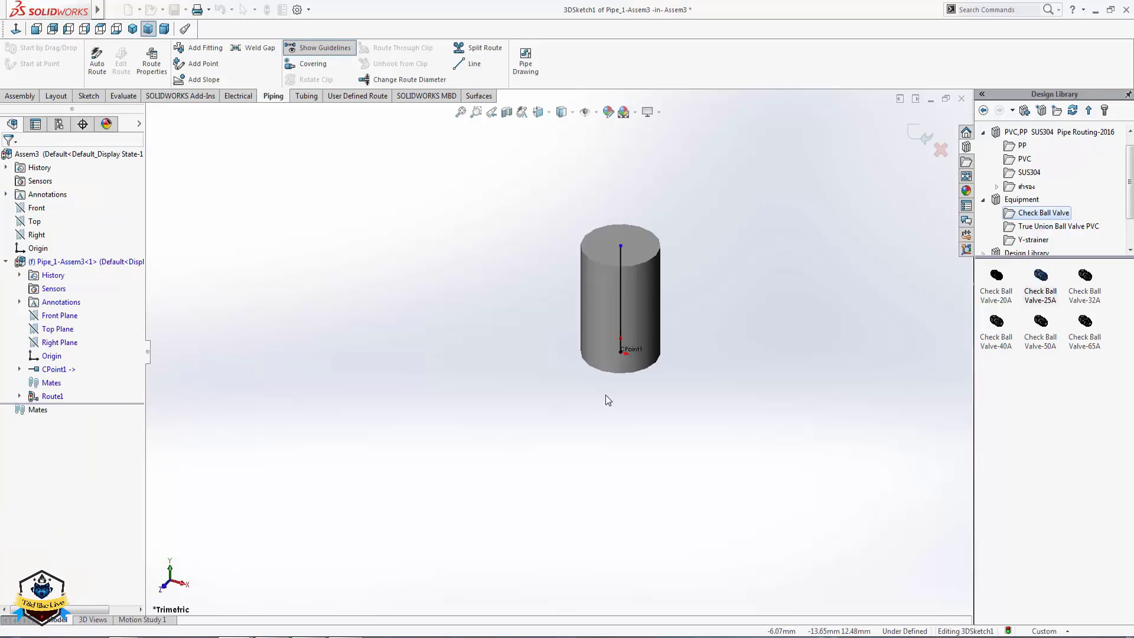
- Extend the vertical pipe upward, sketch a horizontal run right from its top, and drop Check Ball Valve-25A on it
left_click(621, 247)
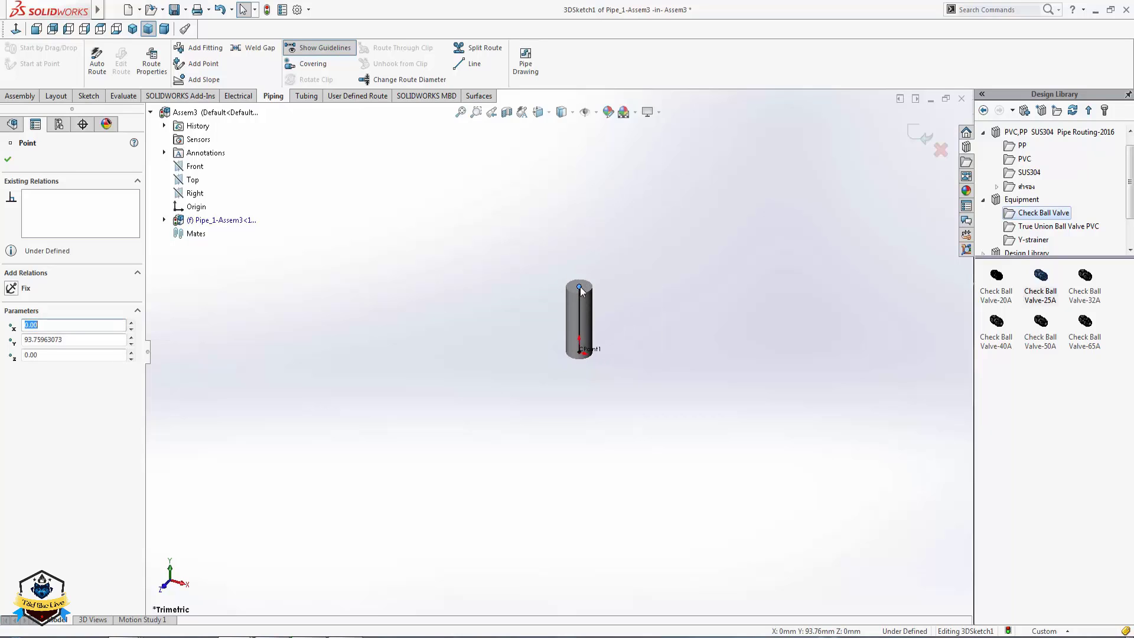
left_click_drag(582, 285, 580, 182)
left_click(475, 64)
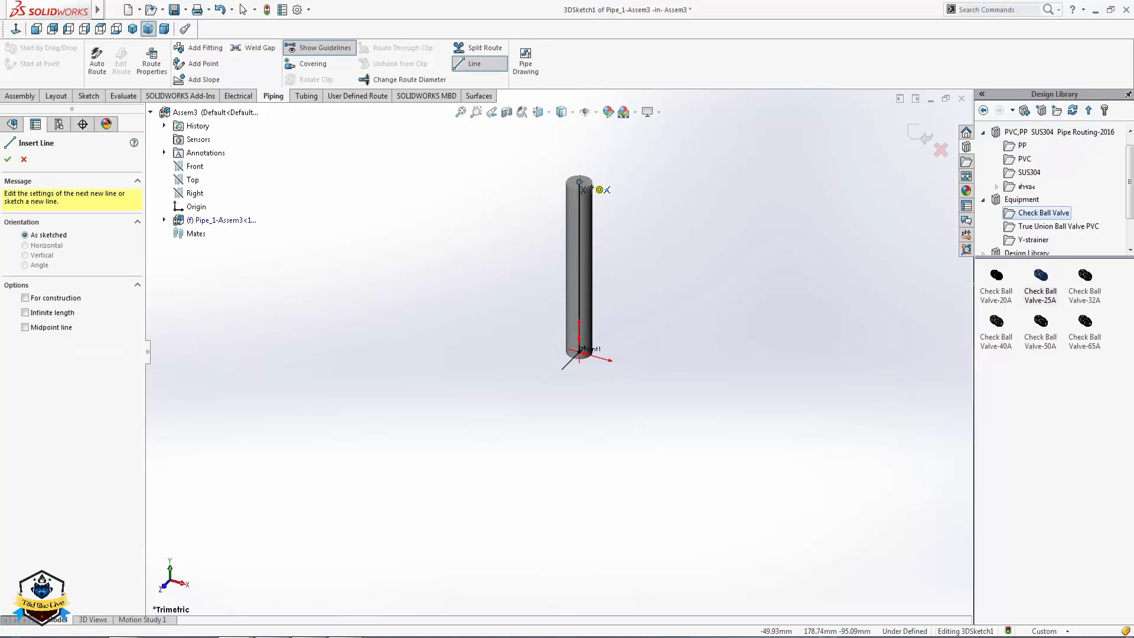
left_click(579, 182)
left_click(831, 252)
key("Escape")
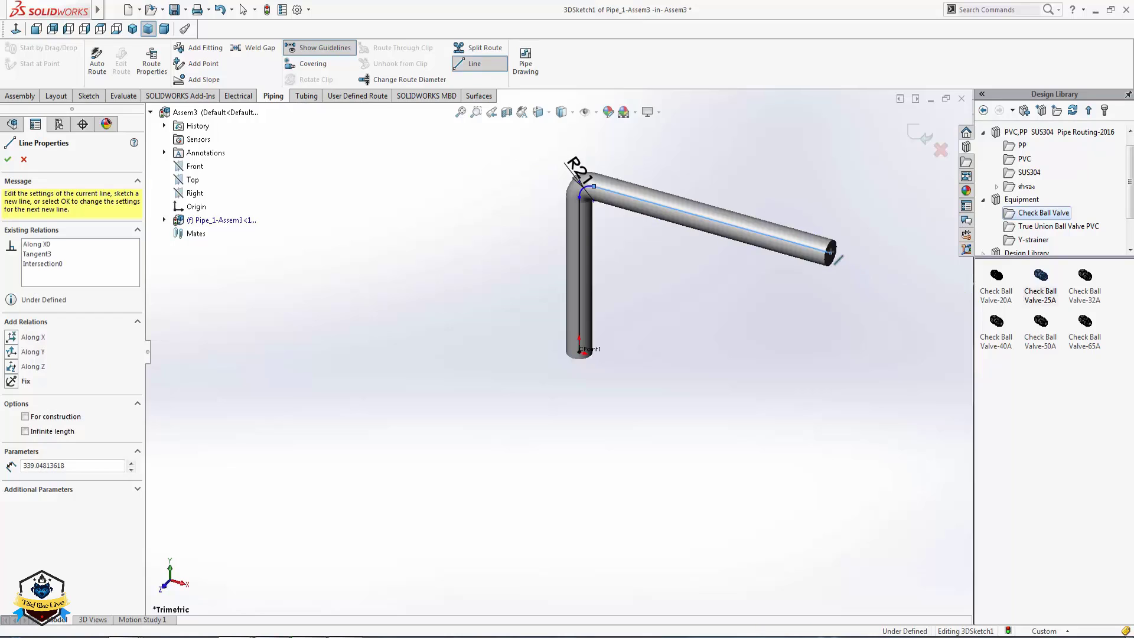
left_click_drag(1045, 283, 710, 222)
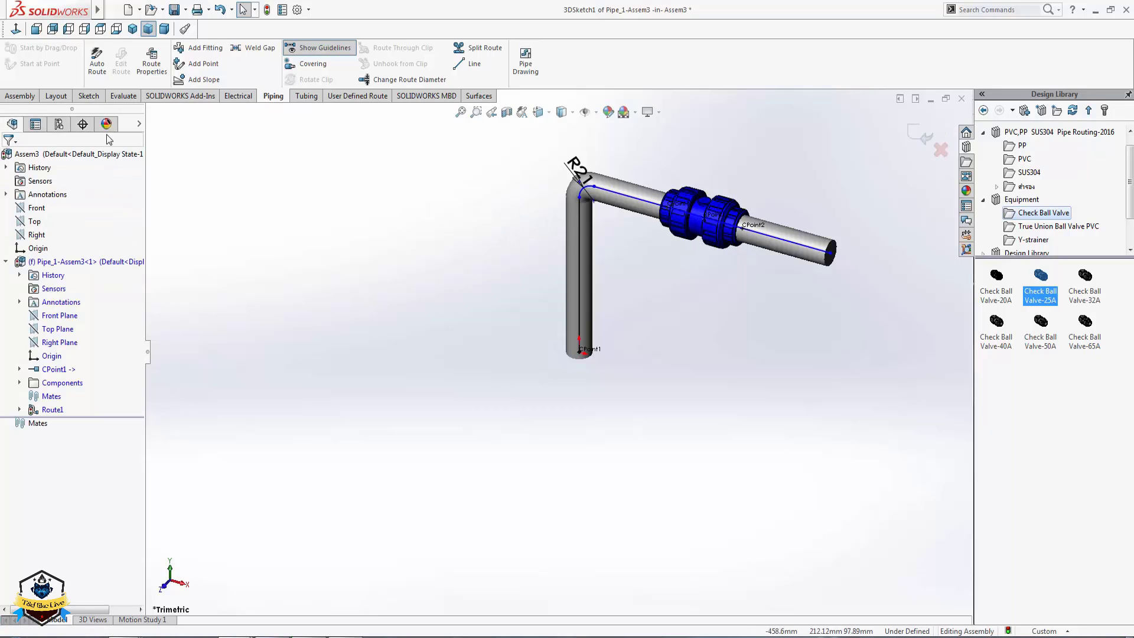
- Dimension the valve 150 mm from the bend, then exit the route sketch
right_click(660, 202)
left_click(737, 183)
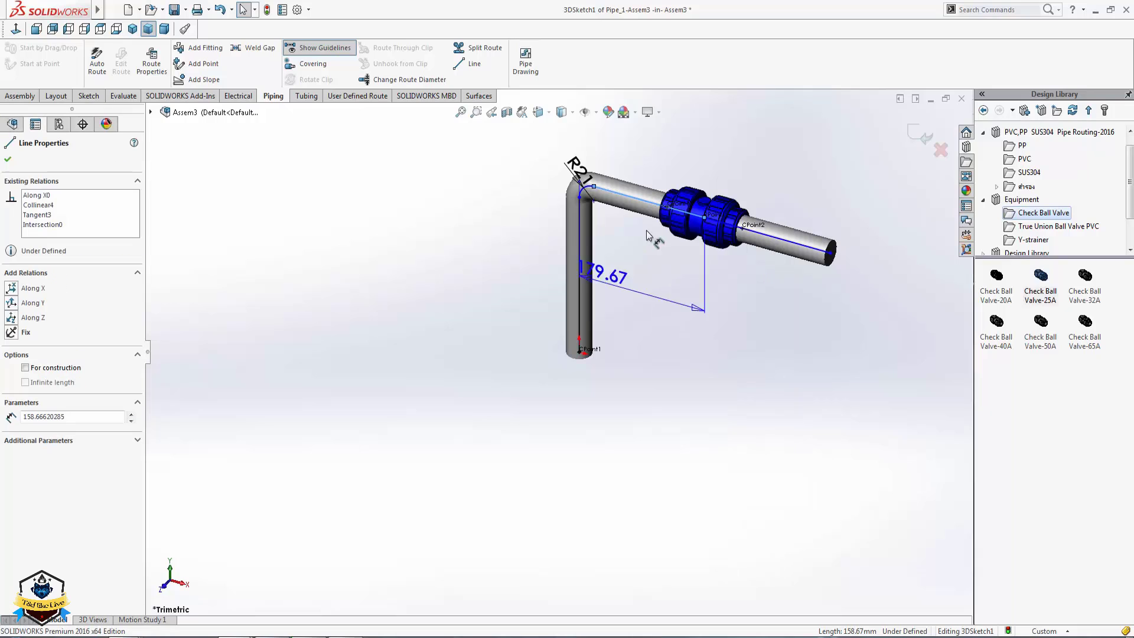
left_click(581, 155)
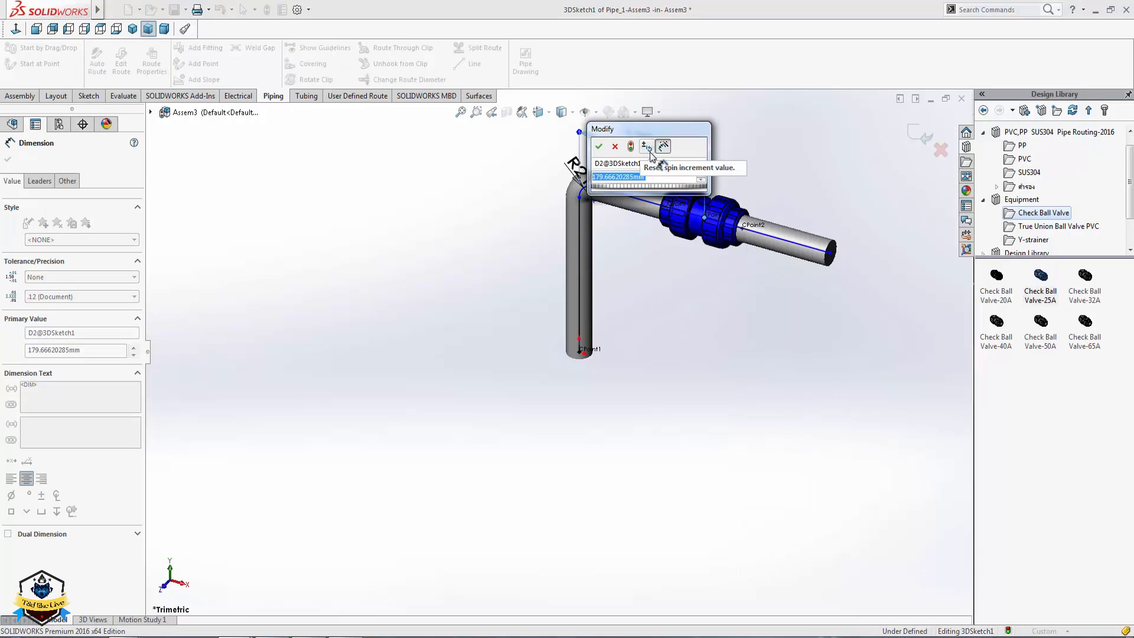
type("150")
key("Return")
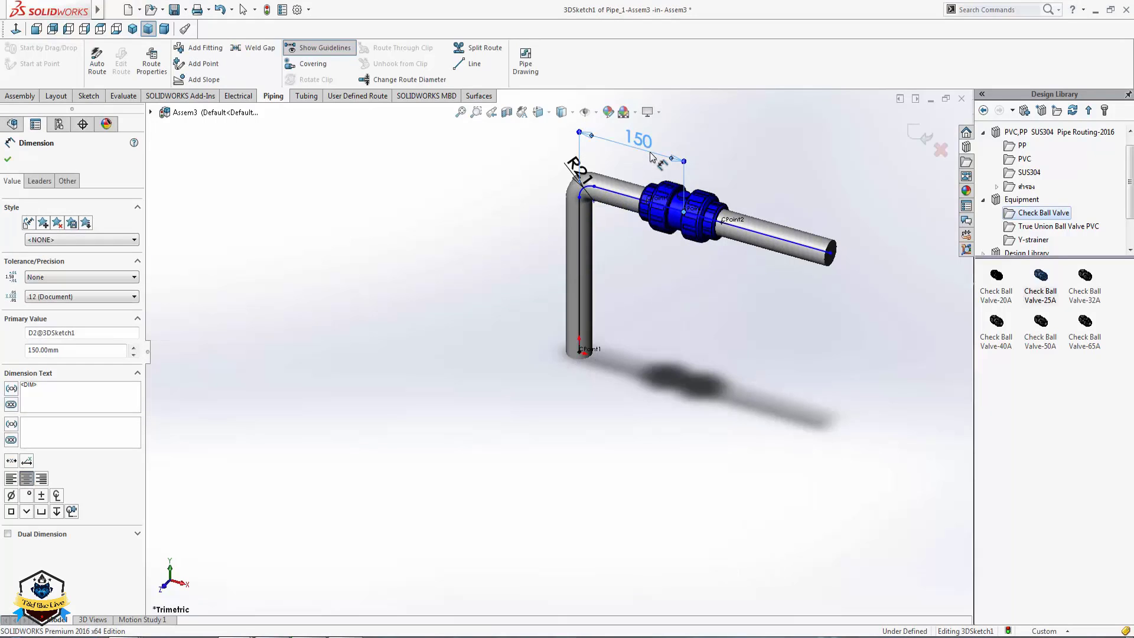
key("Escape")
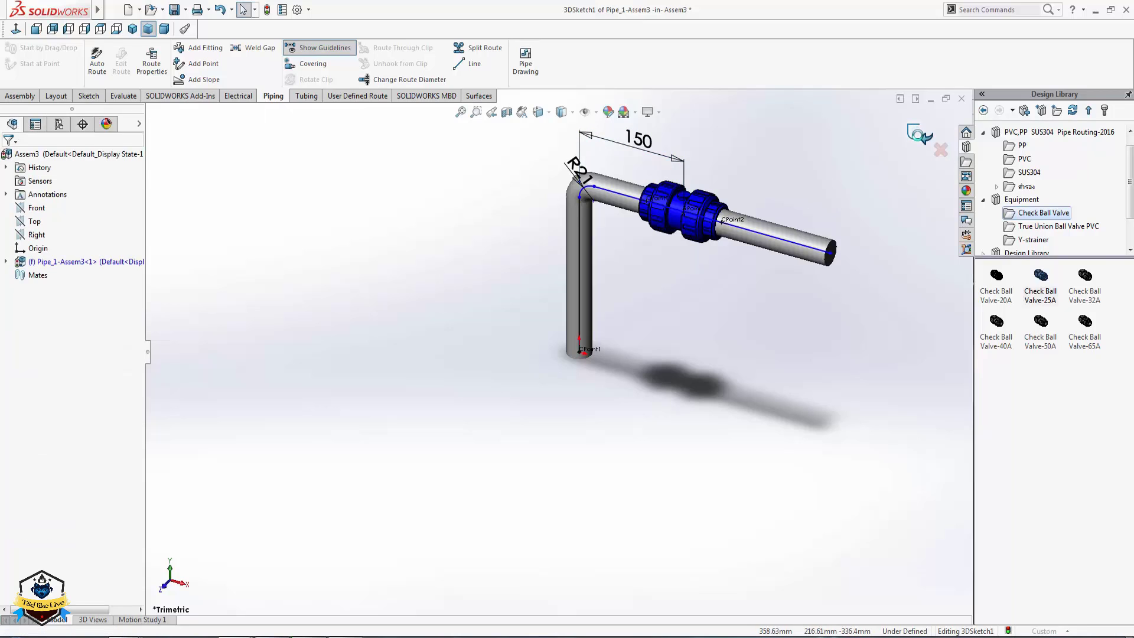
left_click(920, 134)
left_click(931, 139)
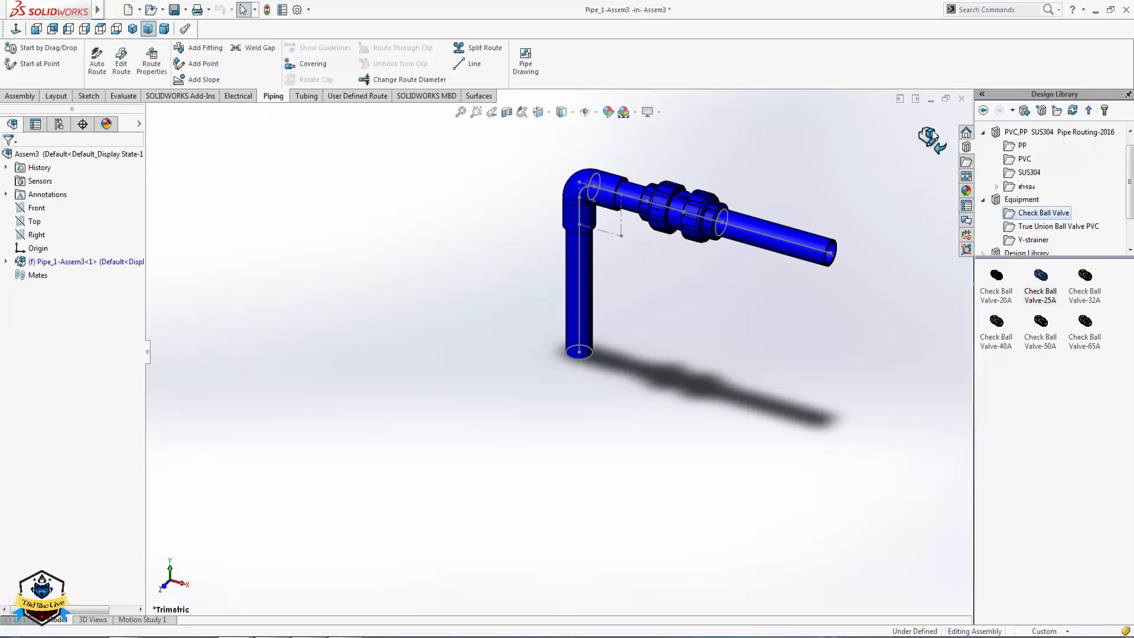
left_click(593, 113)
mouse_move(774, 225)
middle_mouse_down()
mouse_move(686, 148)
mouse_move(587, 197)
mouse_move(684, 304)
mouse_move(725, 271)
middle_mouse_up()
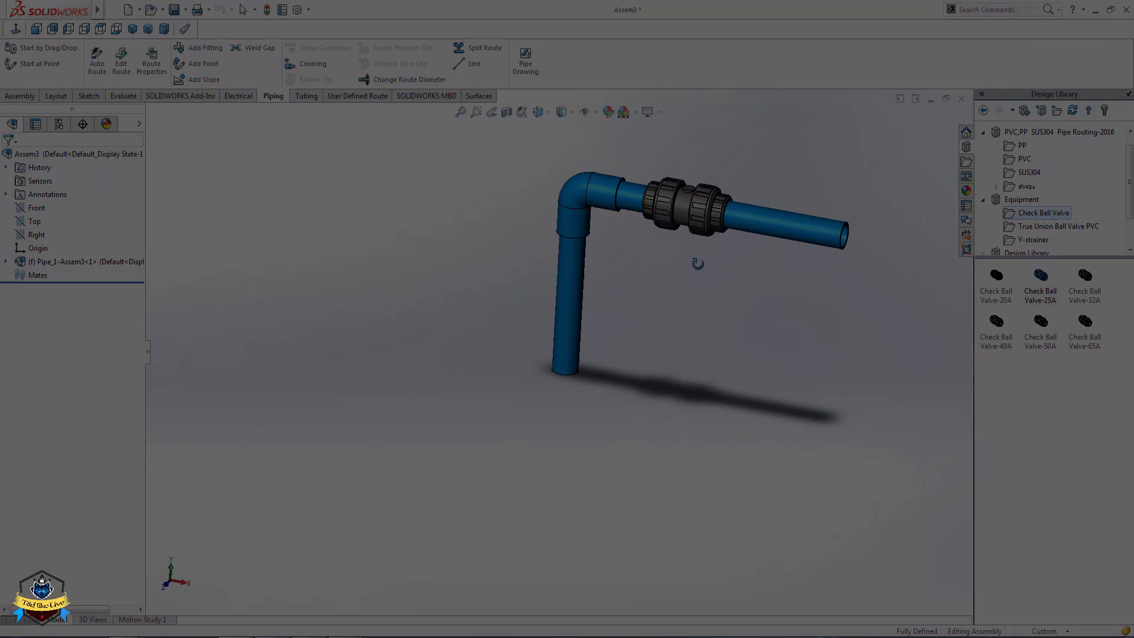